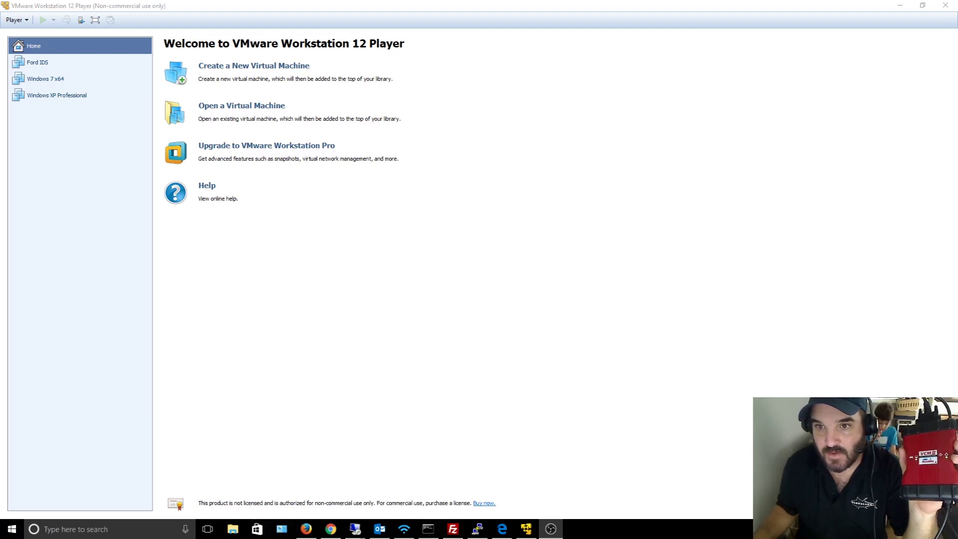
Power on the Windows 7 x64 virtual machine from the library.
click(37, 63)
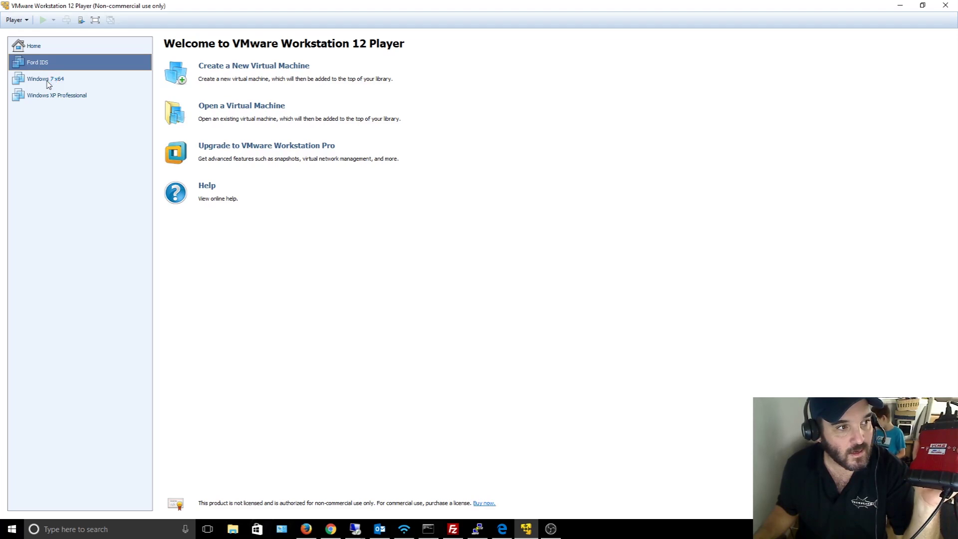
click(47, 80)
right_click(48, 81)
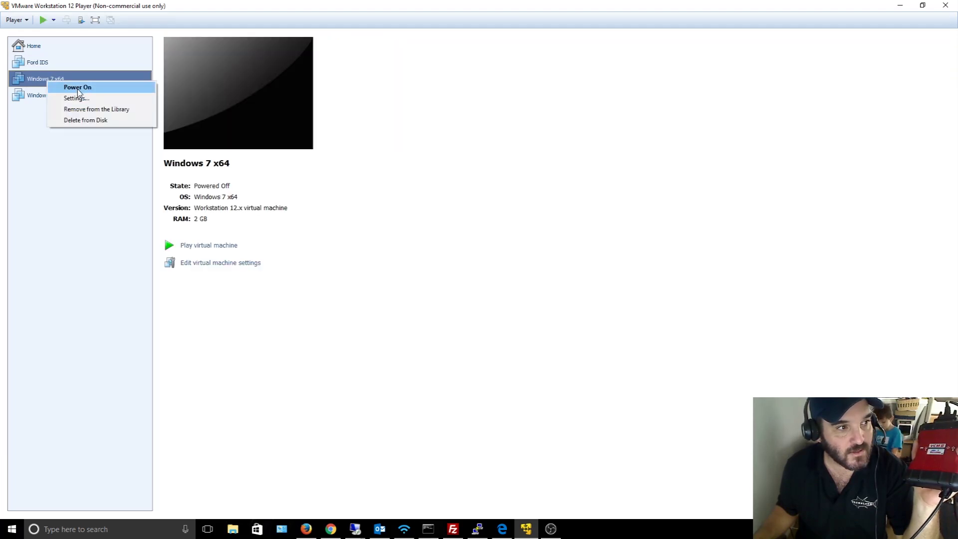
click(79, 88)
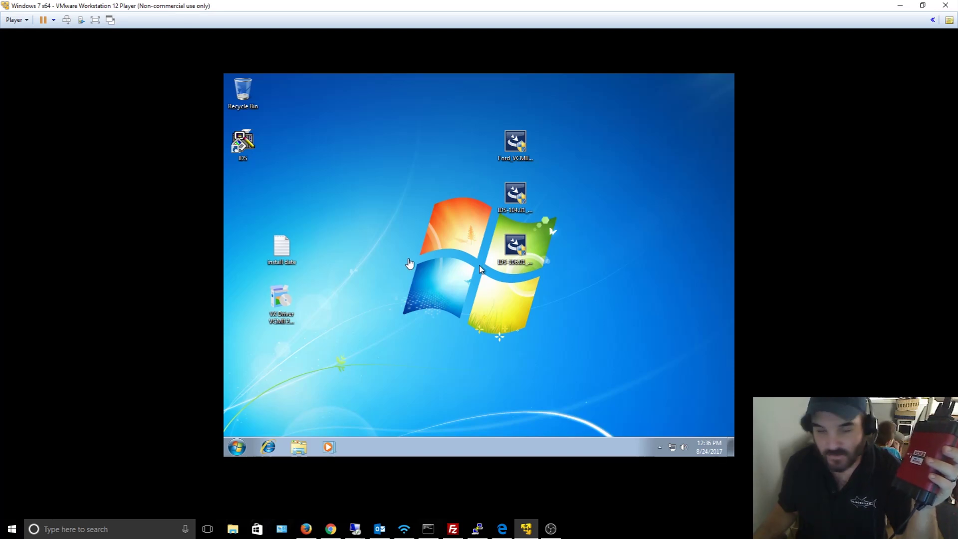
Inspect the file properties of the VX Driver VCMII 2.2.0.1510 installer on the guest desktop, leaving them unchanged.
click(280, 300)
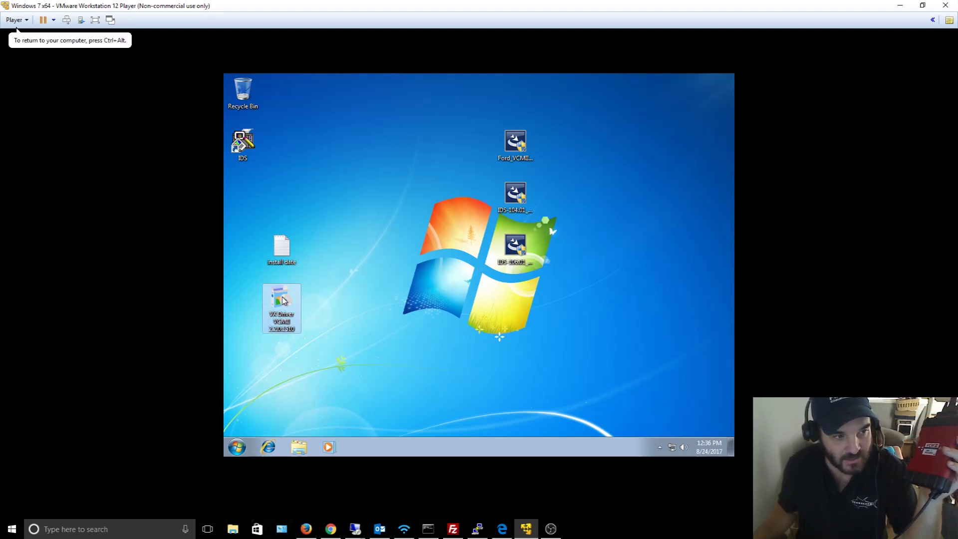
right_click(283, 300)
click(311, 287)
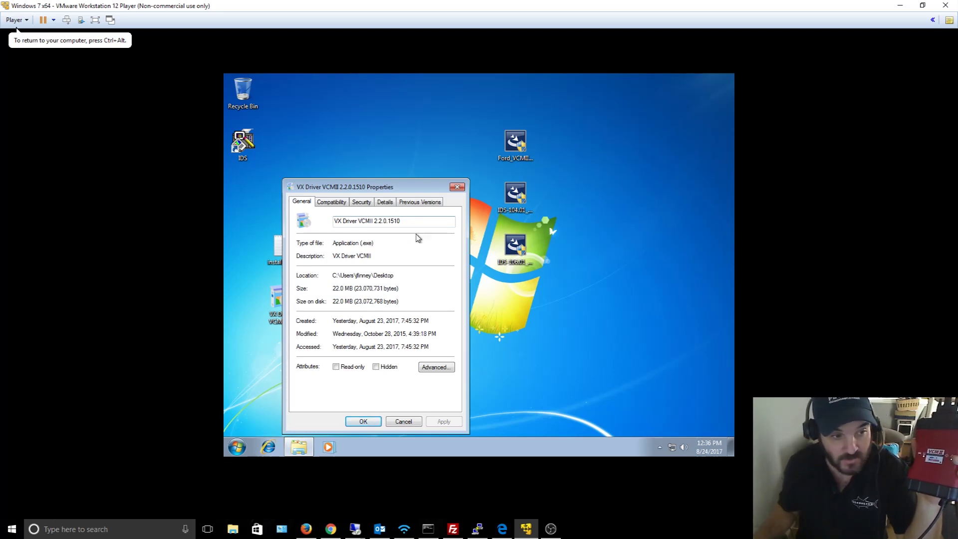
click(411, 420)
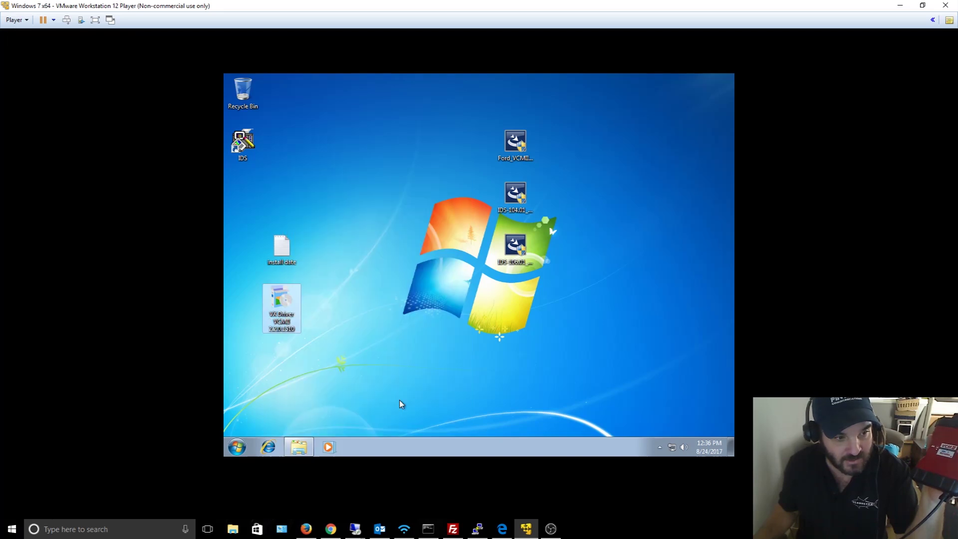
Inspect the guest's hardware list in Device Manager through Control Panel, and minimize both windows.
click(236, 446)
click(372, 335)
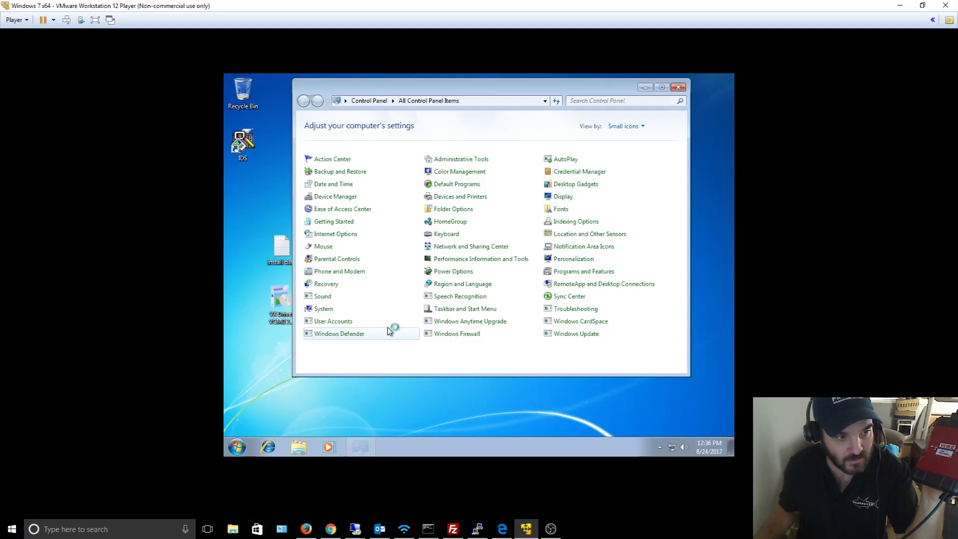
click(390, 202)
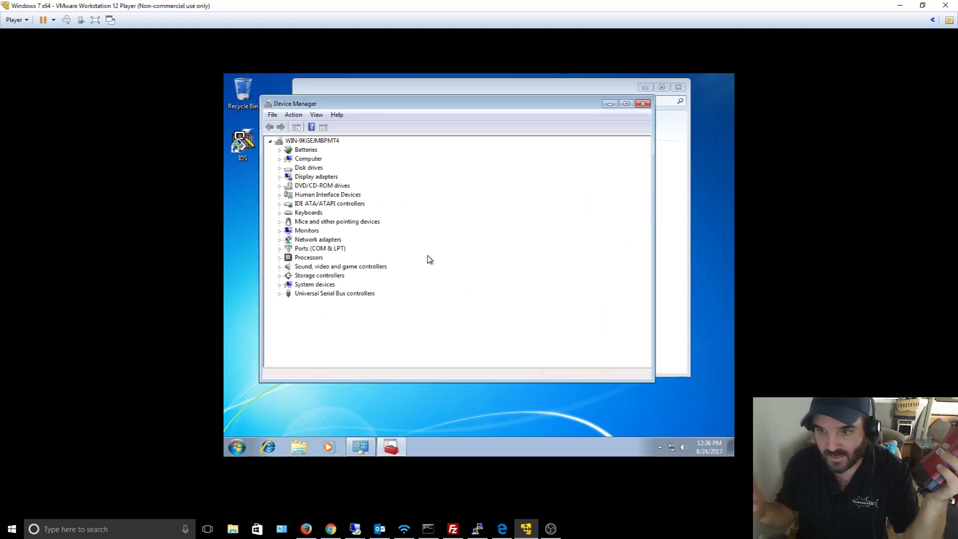
click(610, 104)
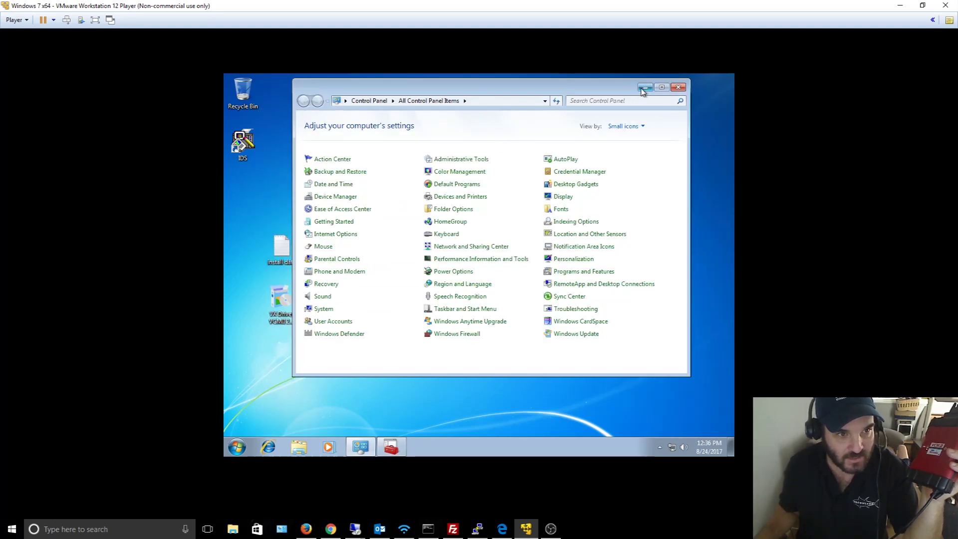
click(645, 88)
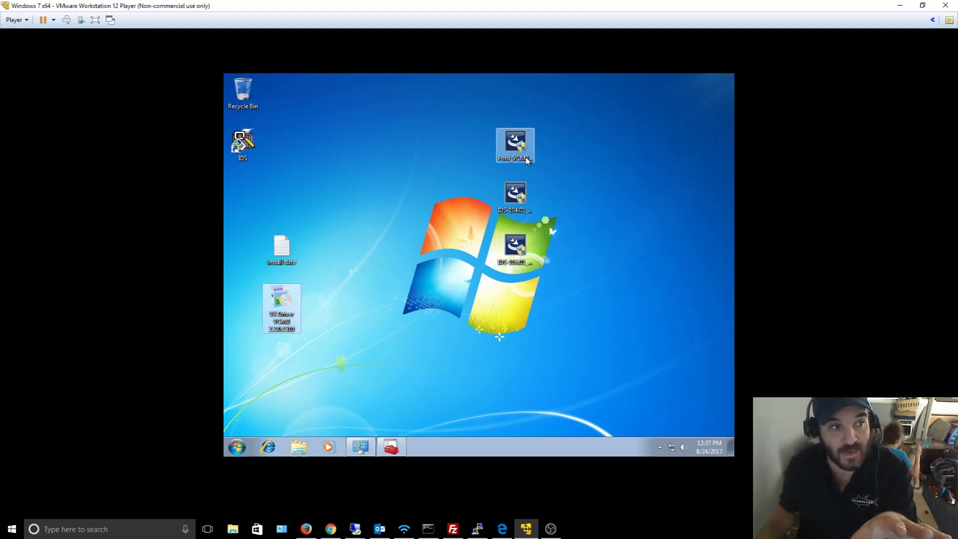
Check the file details of the Ford VCMII software setup among the installers on the guest desktop.
mouse_move(527, 159)
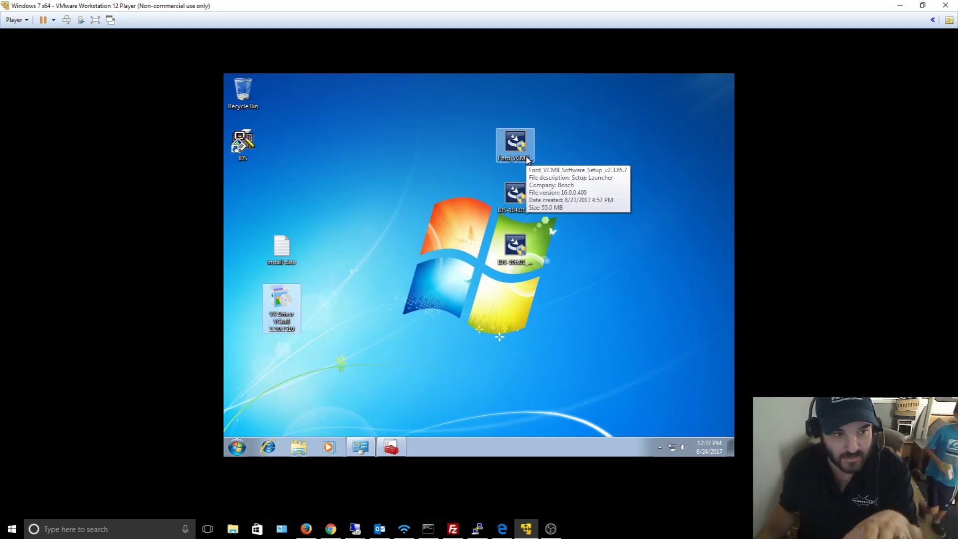
mouse_move(506, 252)
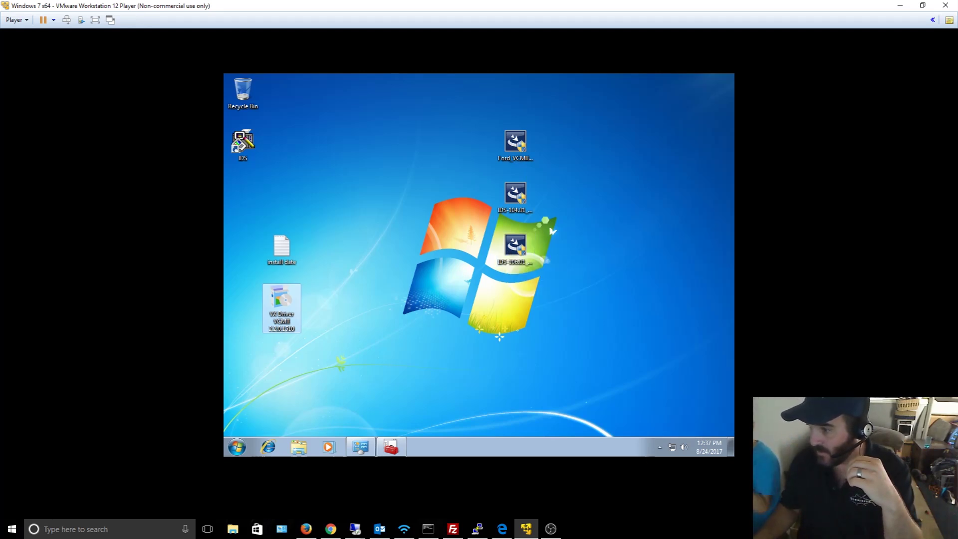
click(551, 529)
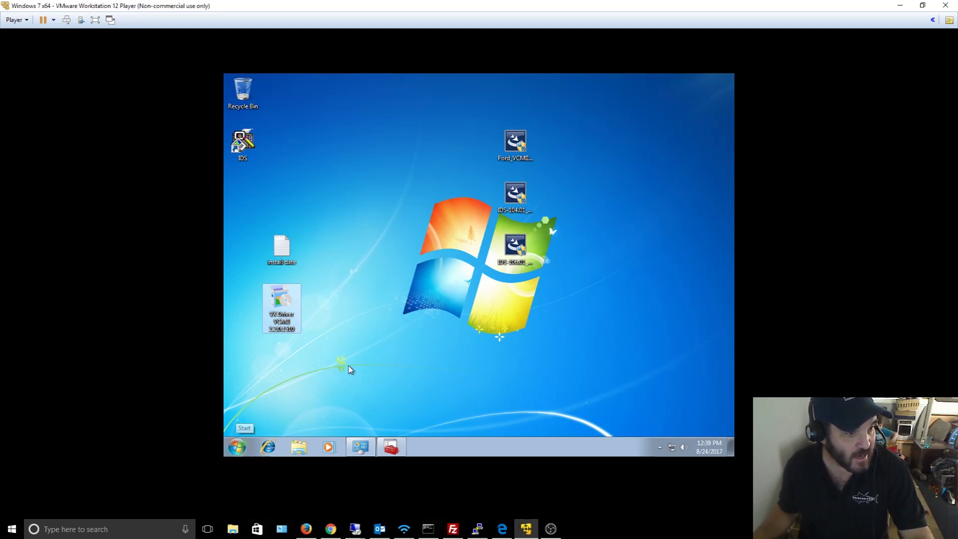
Run VCMII Select from the VX Driver VCMII programs, allow it to make changes, set up VCMII PLUS, and close it.
click(239, 449)
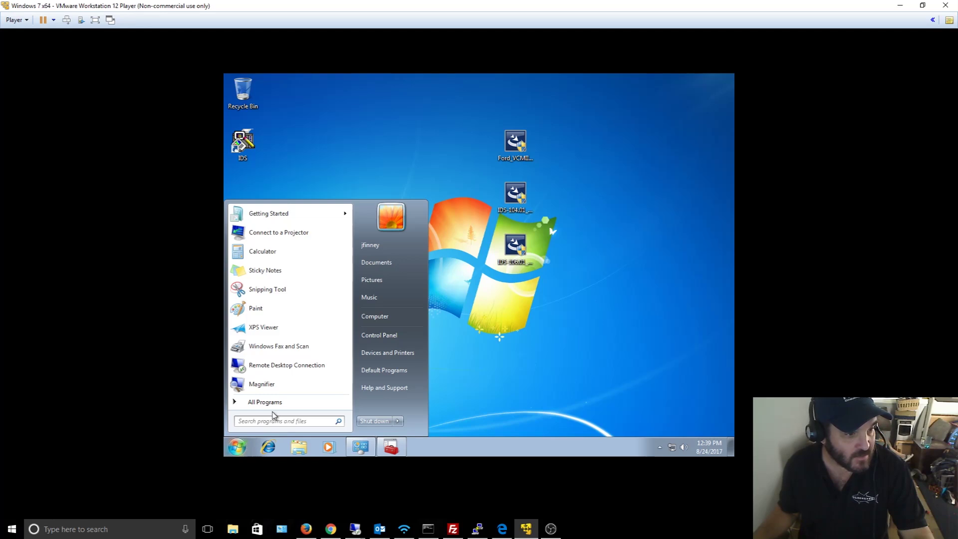
click(285, 401)
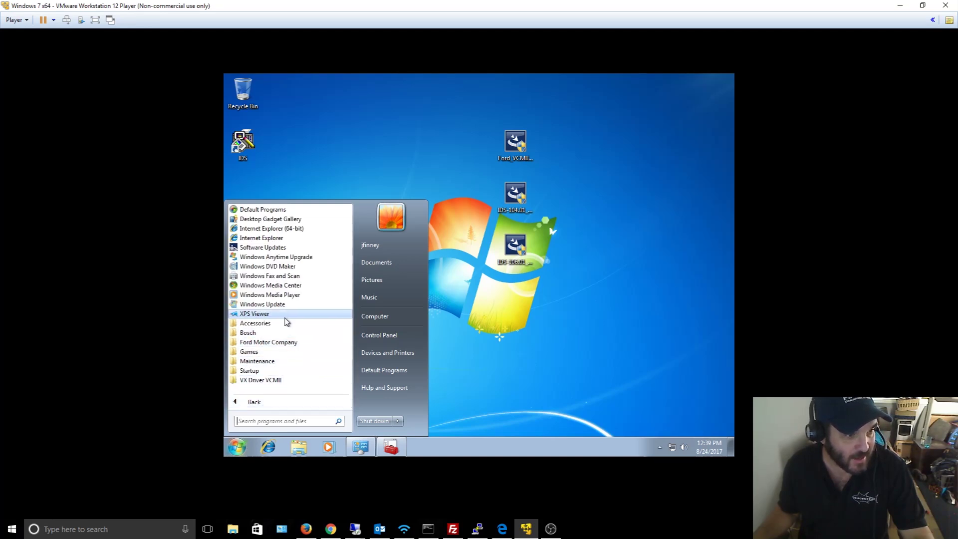
click(277, 381)
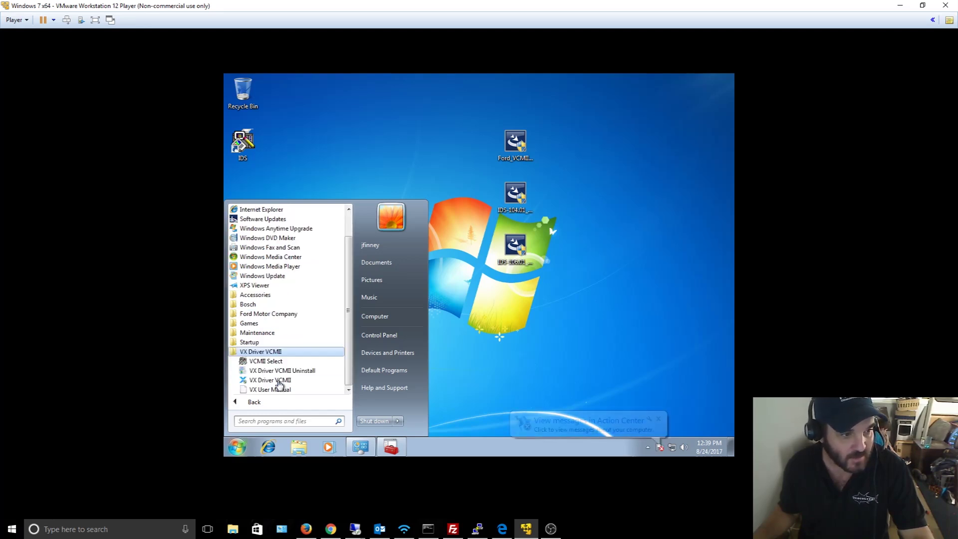
click(298, 363)
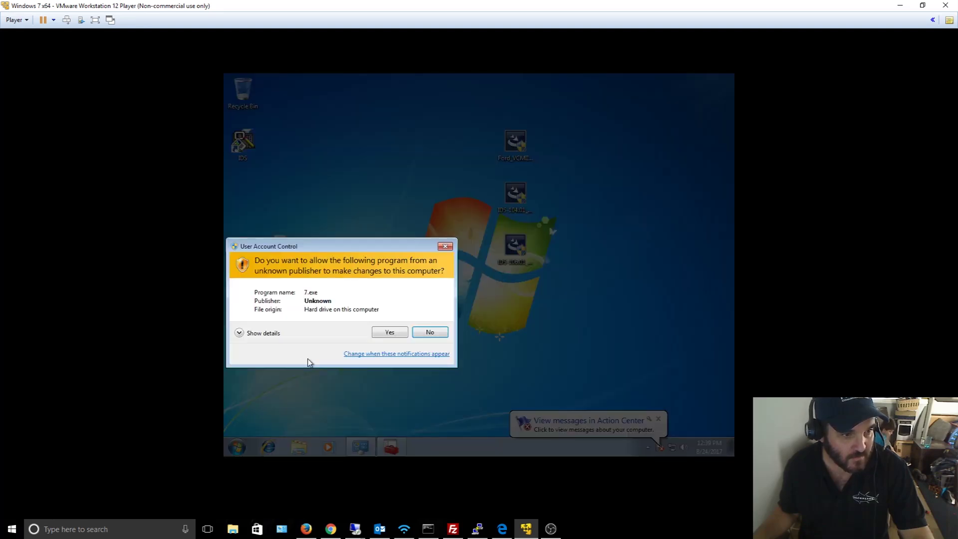
click(386, 335)
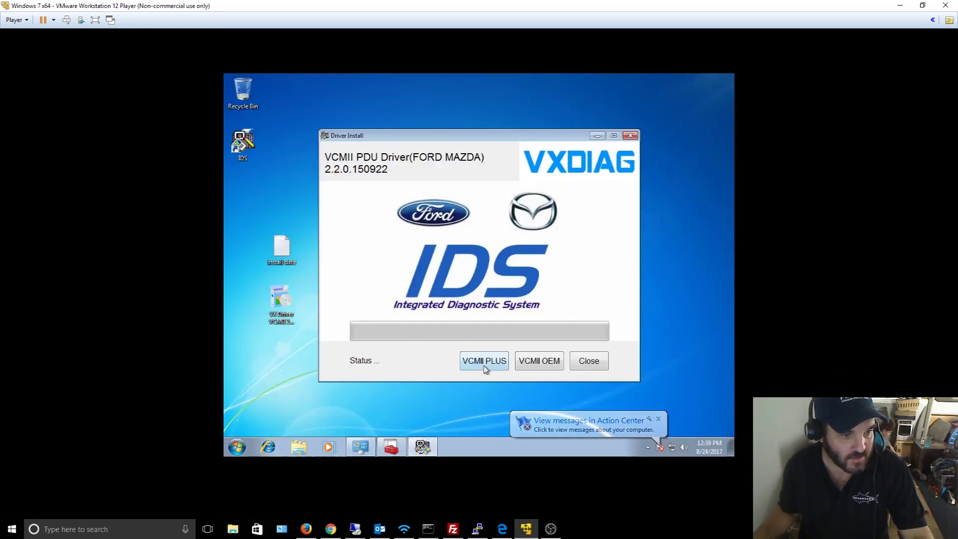
click(484, 366)
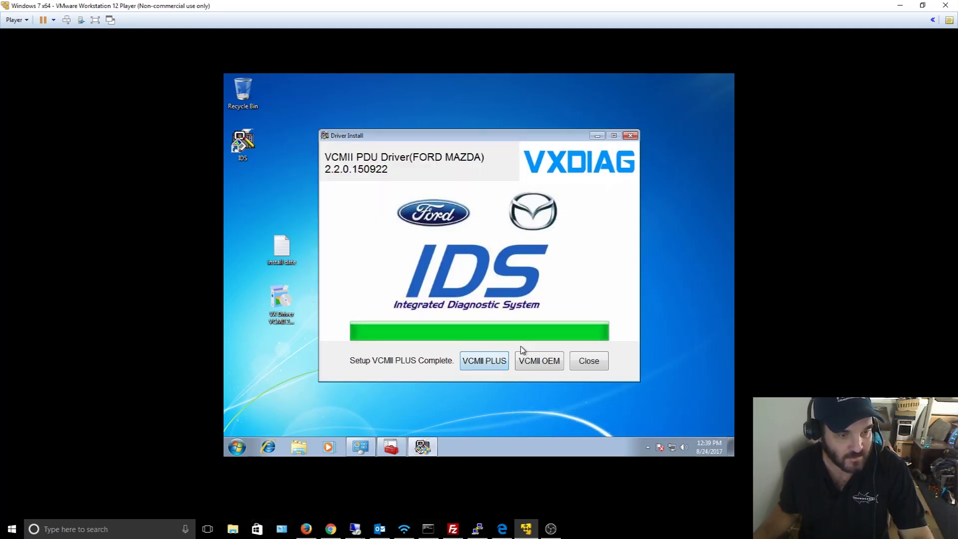
click(595, 363)
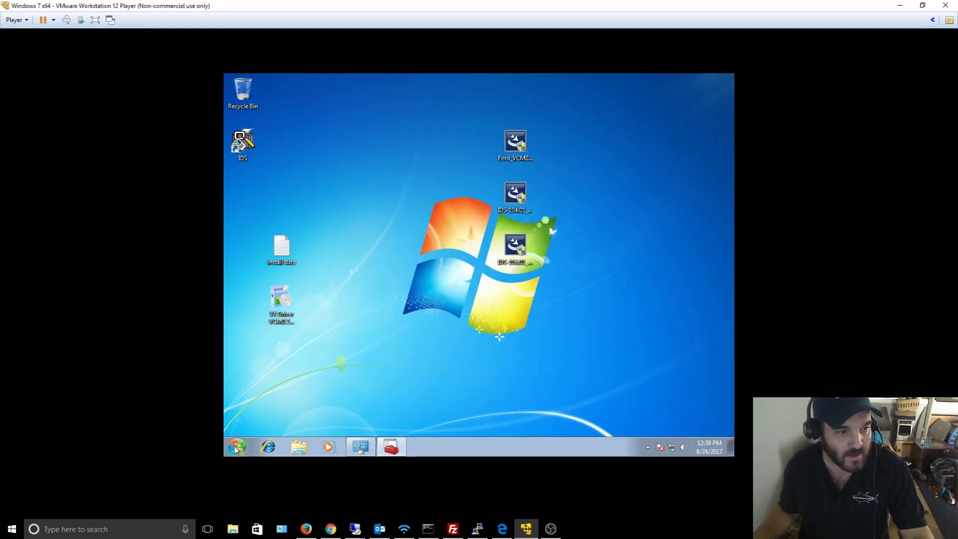
Try to launch VCI Manager (Ford-VCM-II) from the Bosch programs, and close the program.
click(237, 447)
click(268, 403)
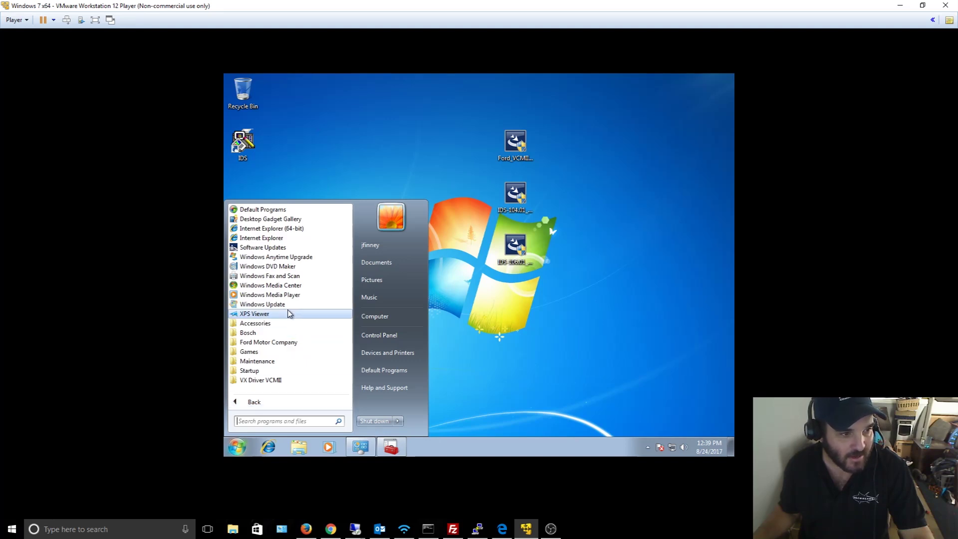
click(287, 334)
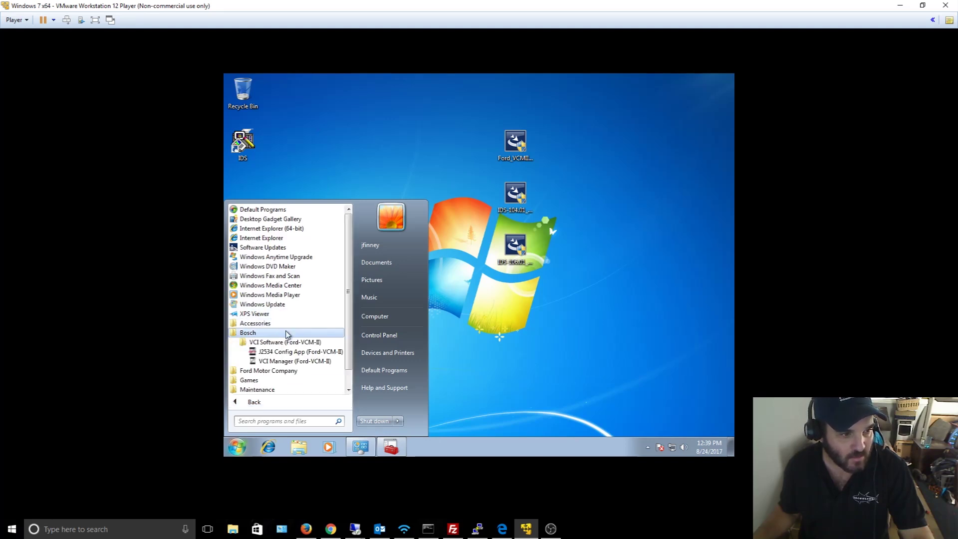
click(307, 361)
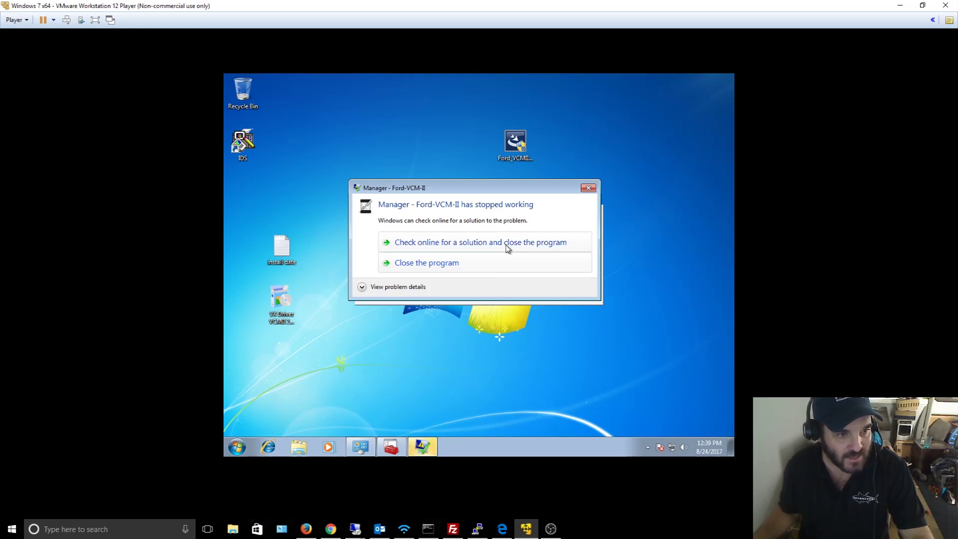
click(480, 264)
click(482, 262)
Retry launching the Bosch VCI Manager (Ford-VCM-II), and dismiss its error dialog by closing the program.
click(236, 447)
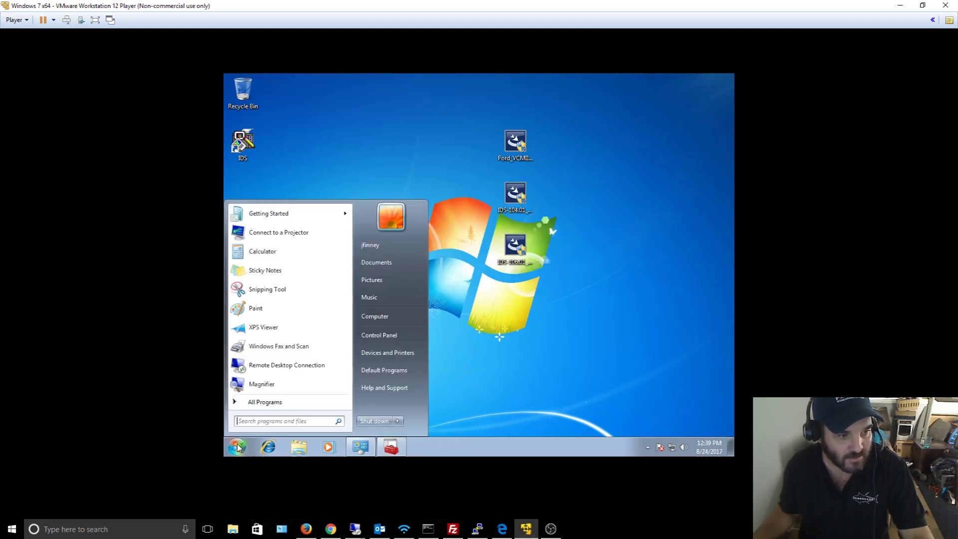
click(252, 401)
click(297, 332)
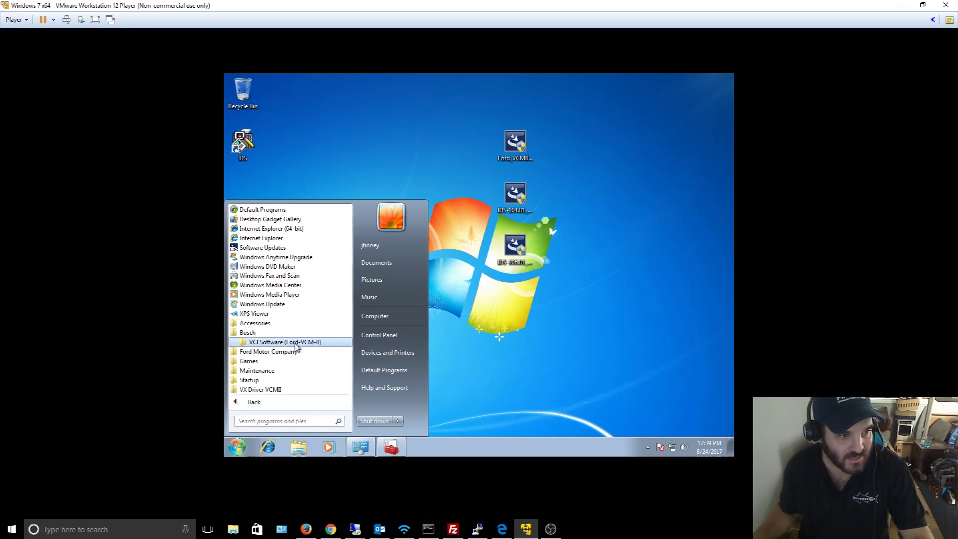
click(298, 342)
click(299, 361)
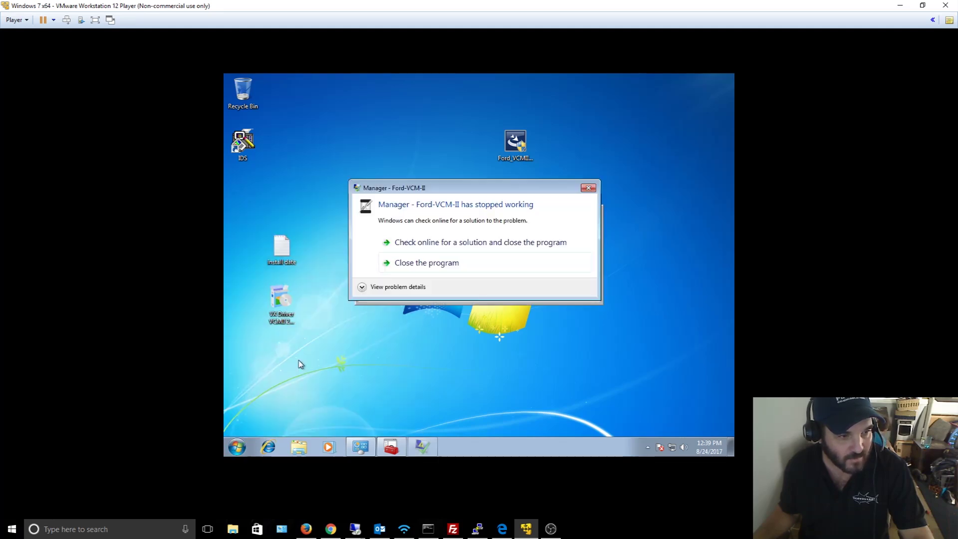
click(496, 270)
Try to launch IDS from the desktop and dismiss its version notice, and select the VX Driver VCMII installer.
double_click(248, 144)
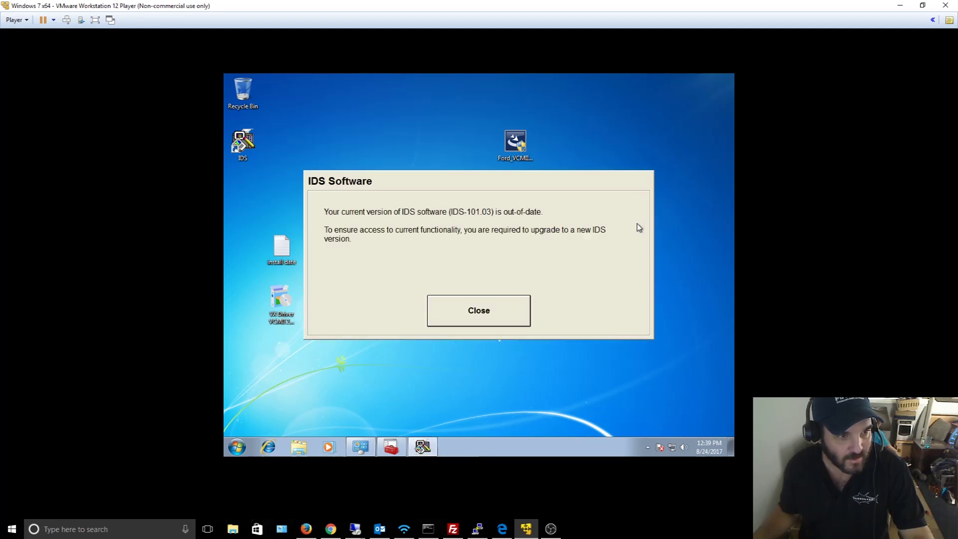
click(499, 310)
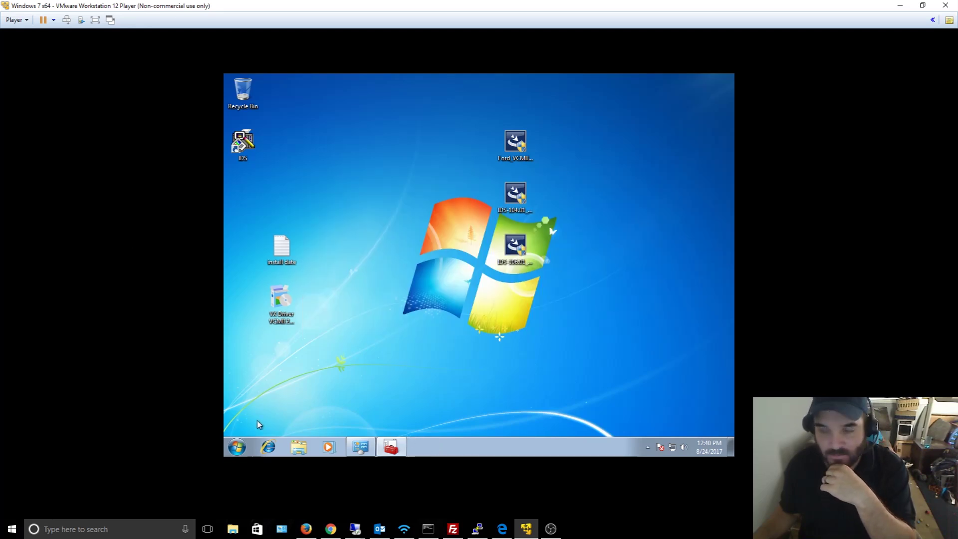
click(277, 312)
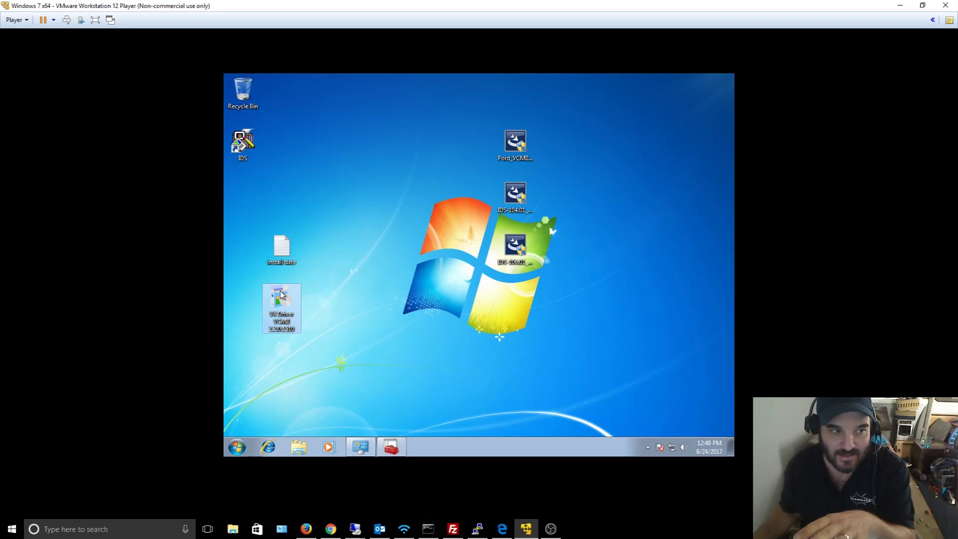
mouse_move(281, 298)
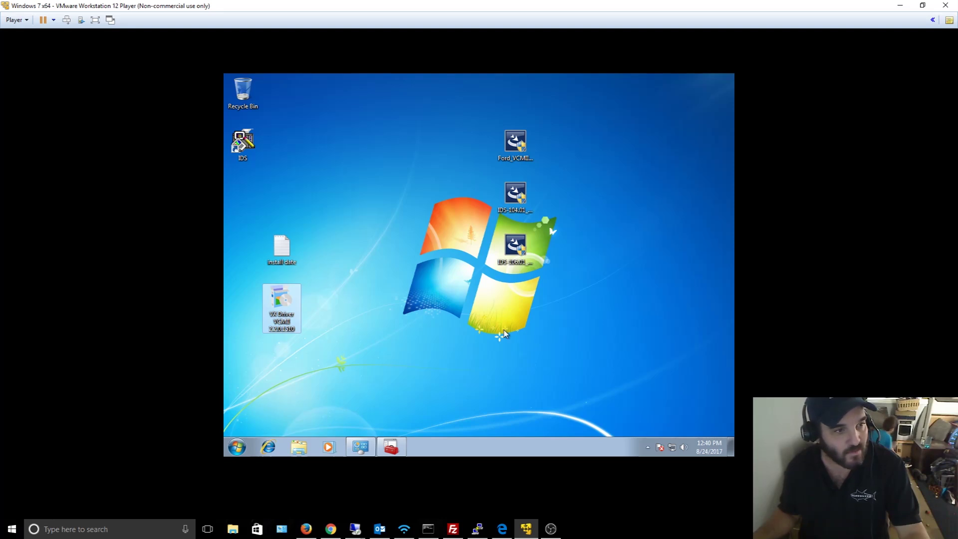
Shut down the Windows 7 guest system.
click(236, 445)
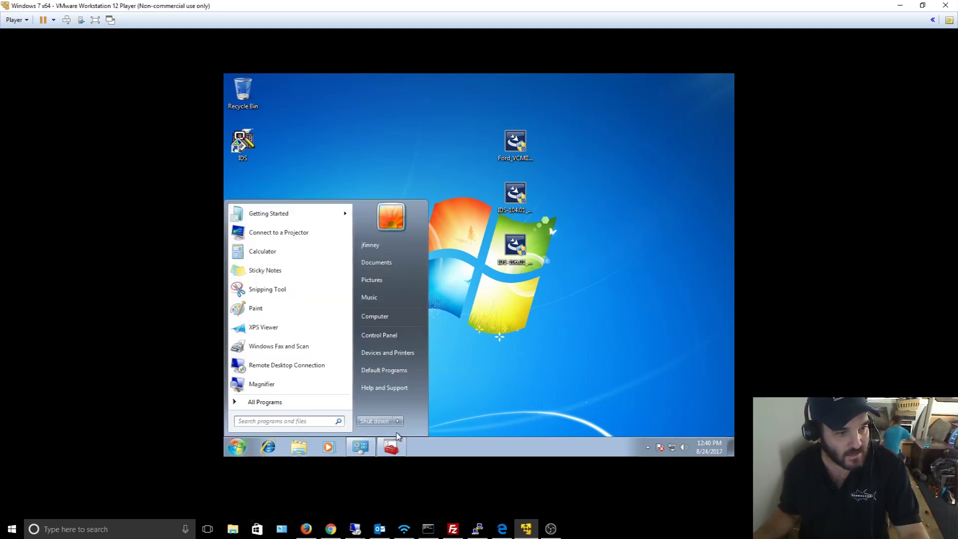
click(373, 421)
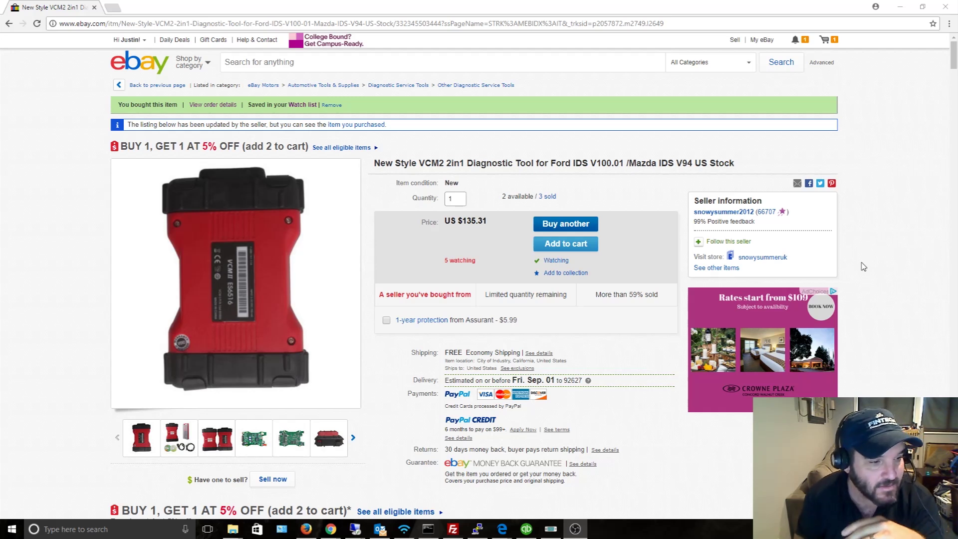
Look over the VCM2 diagnostic tool listing on eBay in the browser, and highlight its item location.
scroll(862, 295, down, 2)
scroll(862, 294, down, 4)
scroll(862, 295, up, 6)
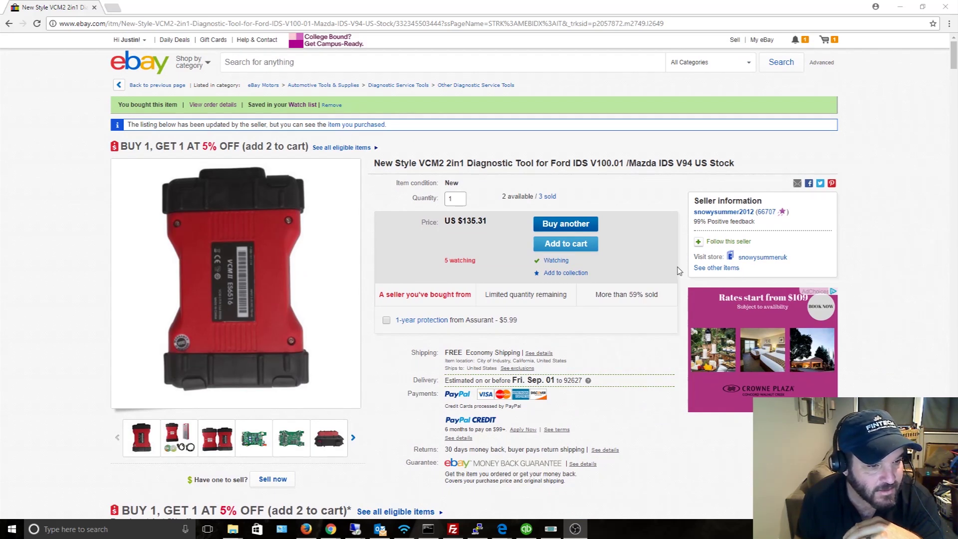
drag(568, 361, 482, 361)
click(495, 359)
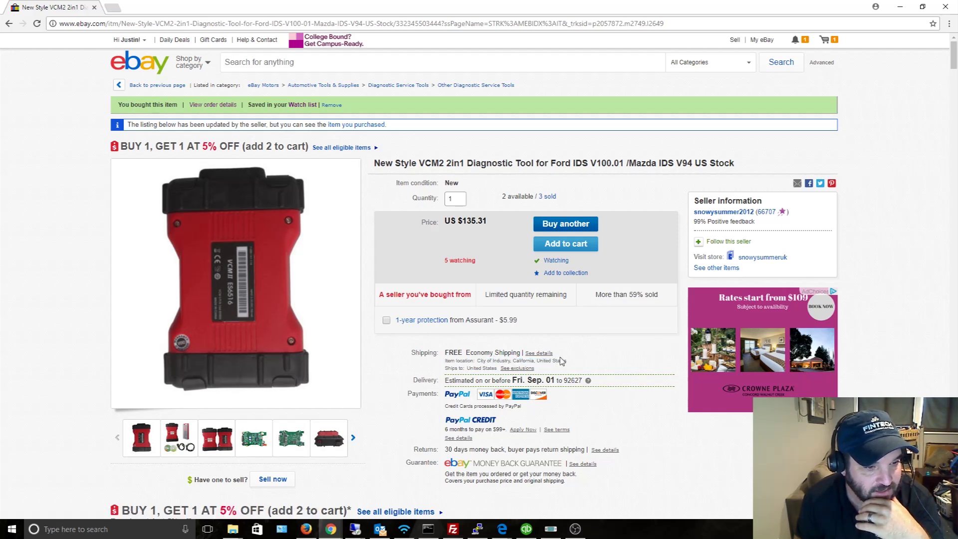
drag(569, 361, 477, 360)
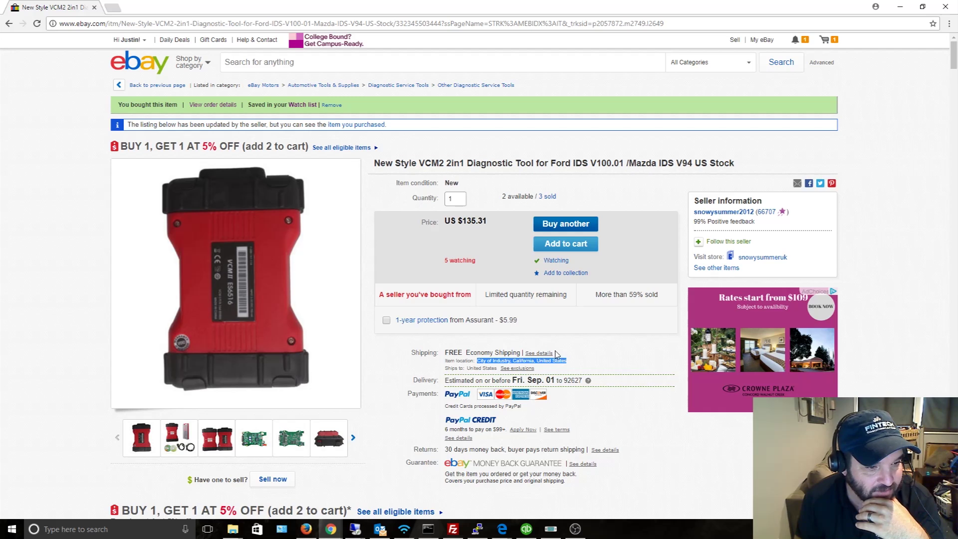
Clear the item location highlight and read down the eBay listing's description to the VCM2 package list.
click(601, 349)
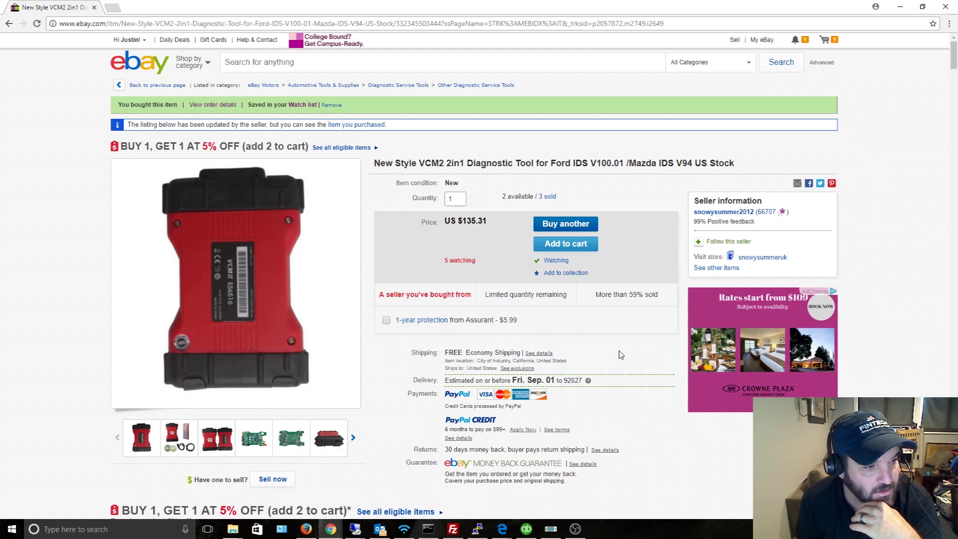
scroll(621, 355, down, 1)
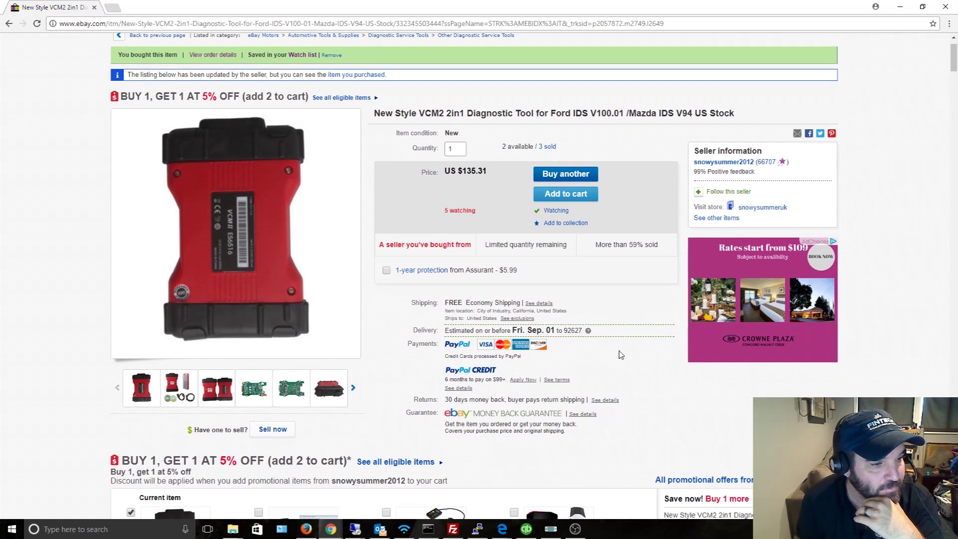
scroll(621, 355, down, 3)
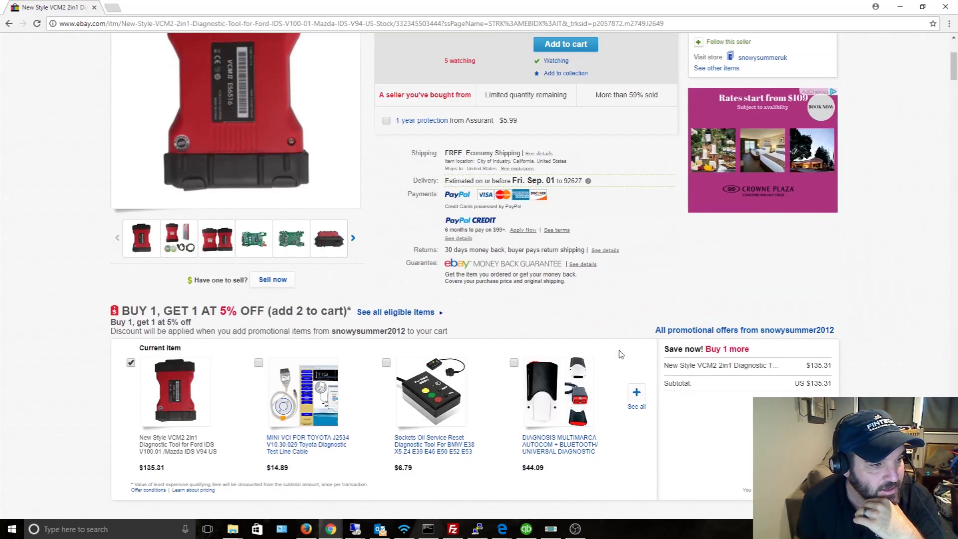
scroll(621, 355, down, 11)
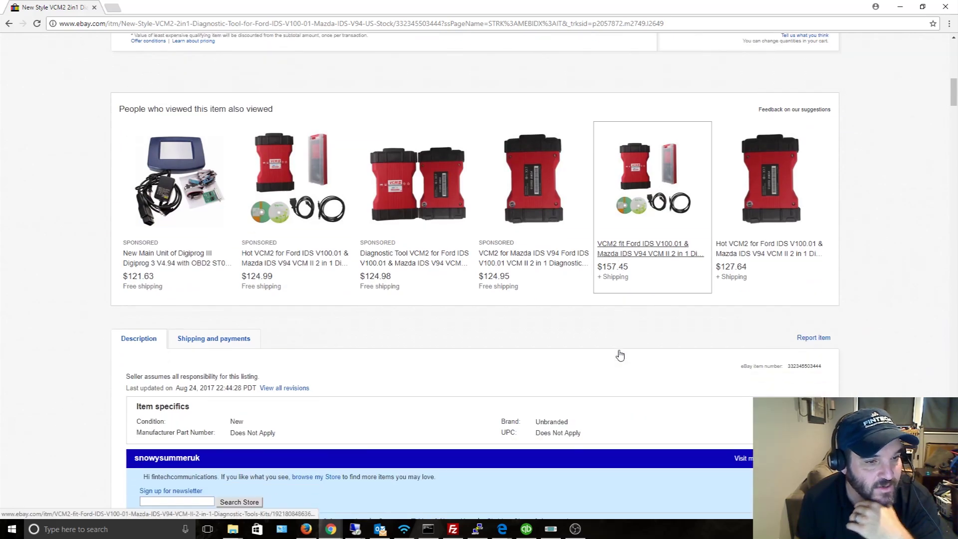
scroll(621, 355, down, 14)
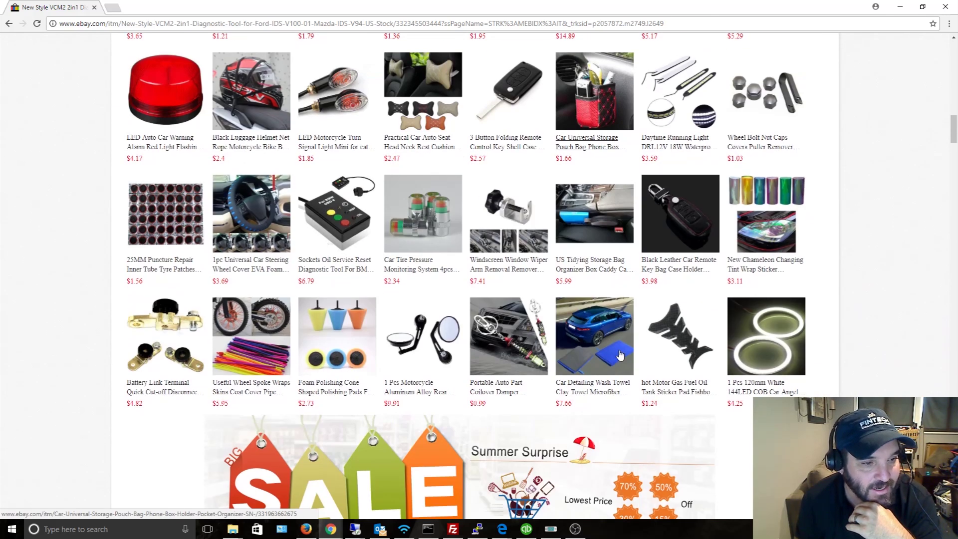
scroll(621, 355, down, 11)
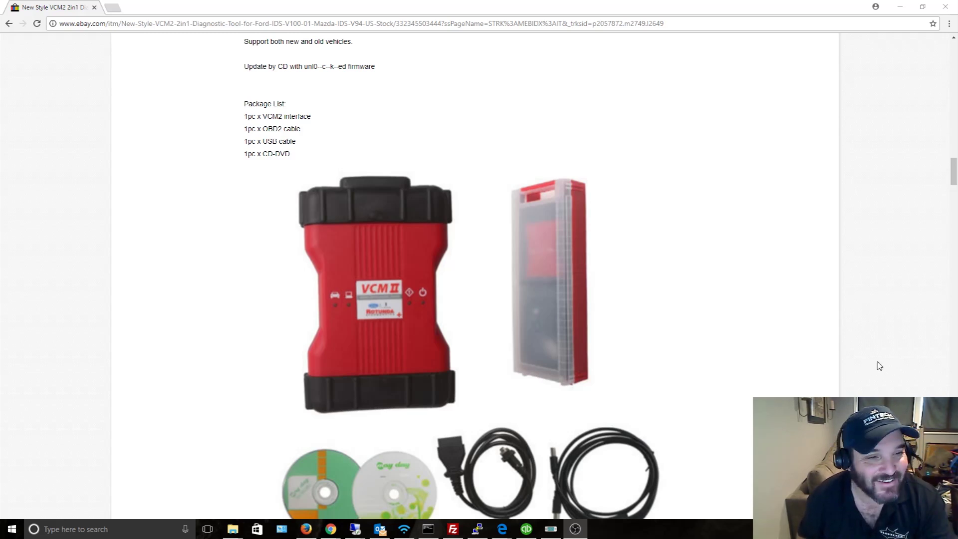
Examine the listing's photos of the package contents, the VCM II housing and both sides of its circuit board.
scroll(708, 321, down, 1)
scroll(708, 322, down, 1)
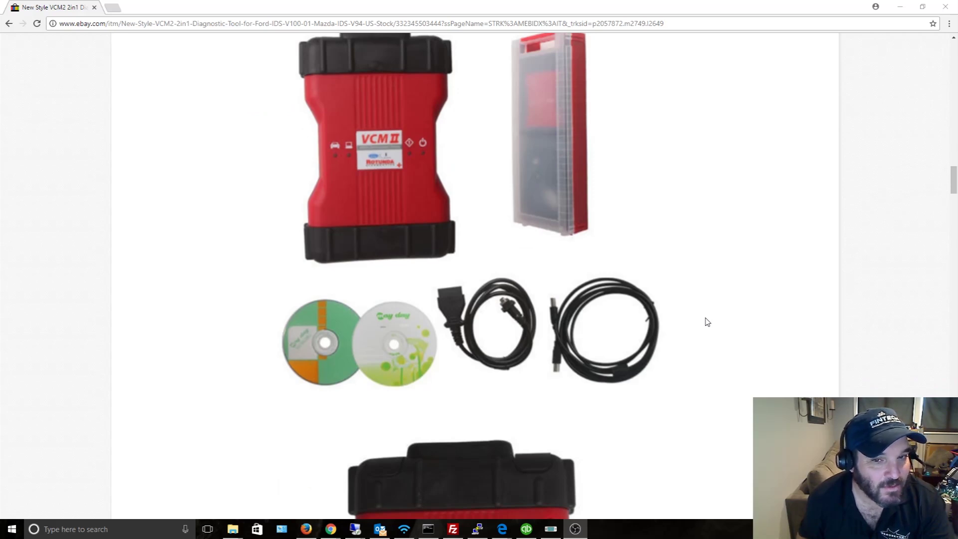
scroll(708, 322, down, 7)
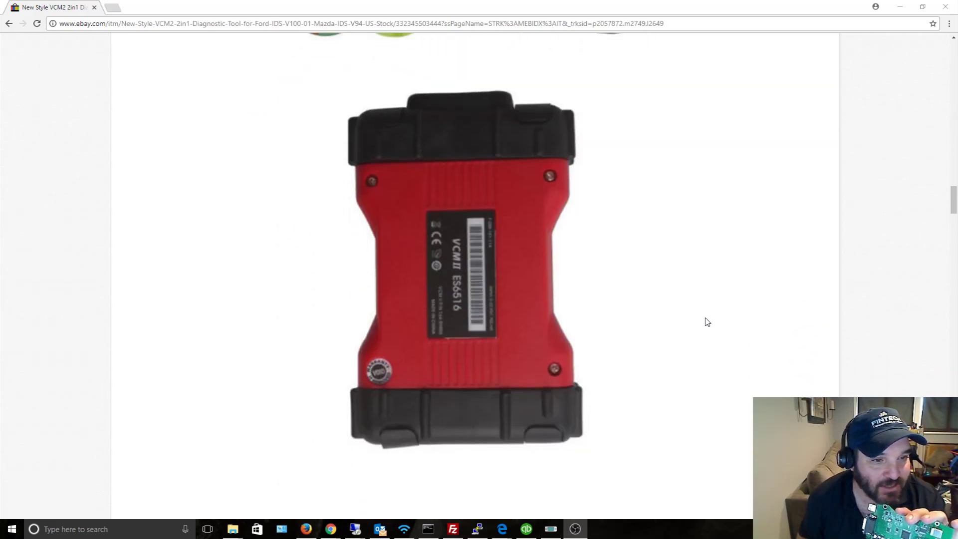
scroll(687, 318, down, 7)
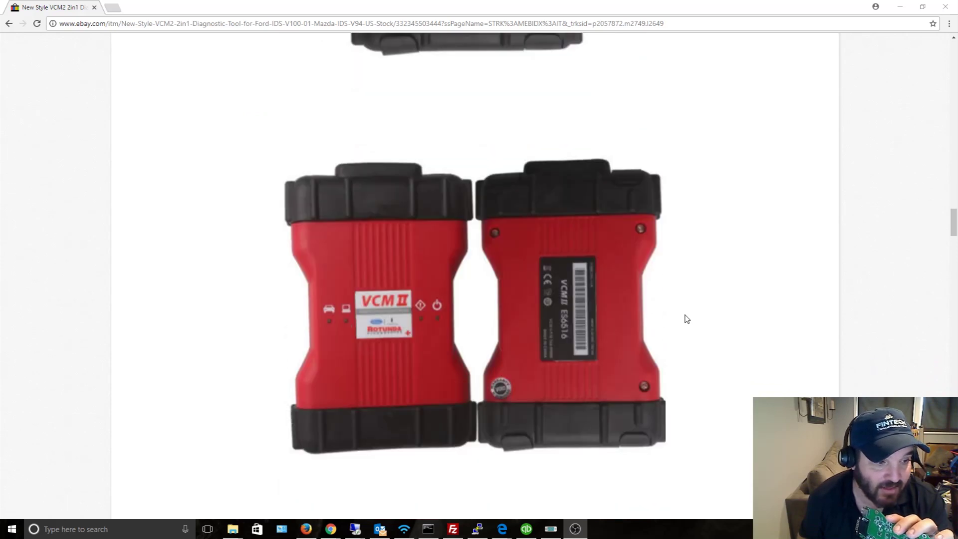
scroll(687, 319, down, 4)
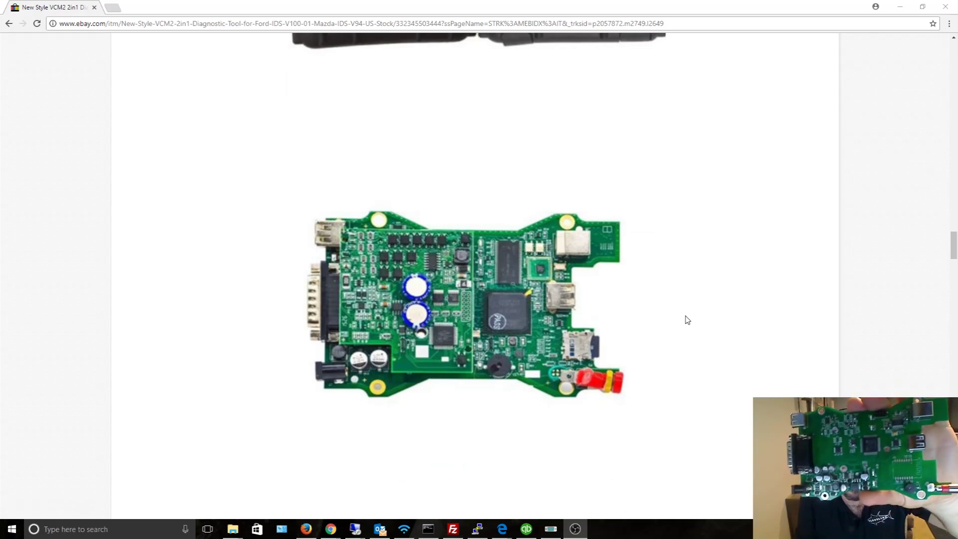
scroll(687, 319, down, 1)
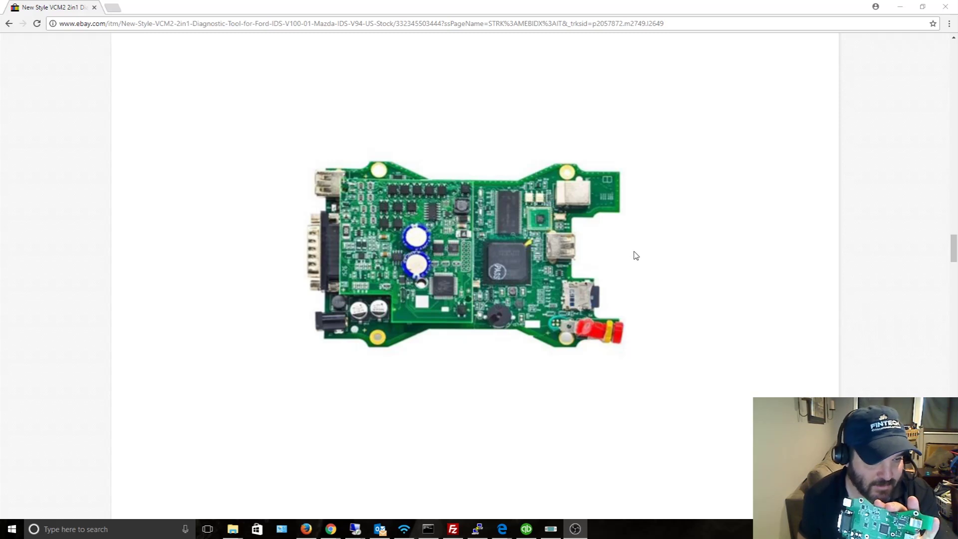
scroll(636, 255, down, 2)
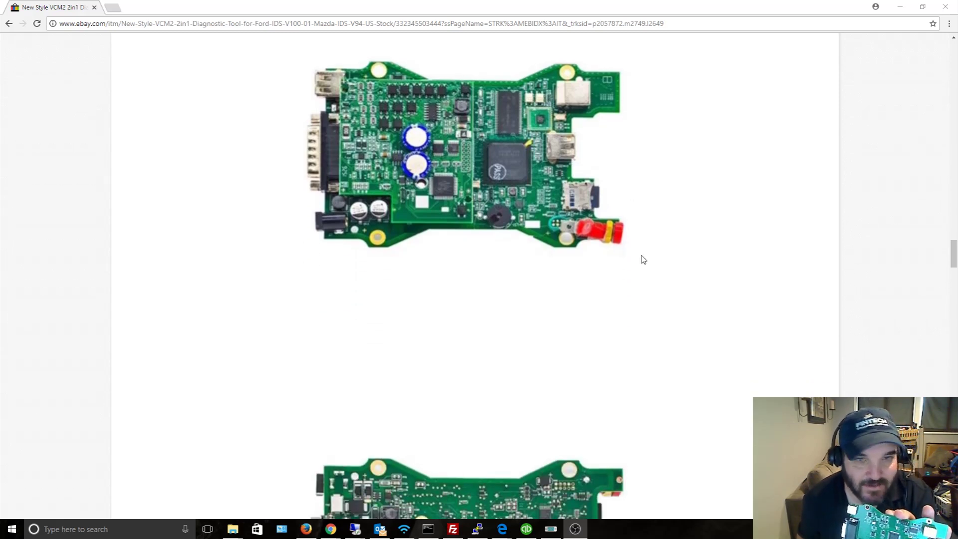
scroll(644, 260, down, 2)
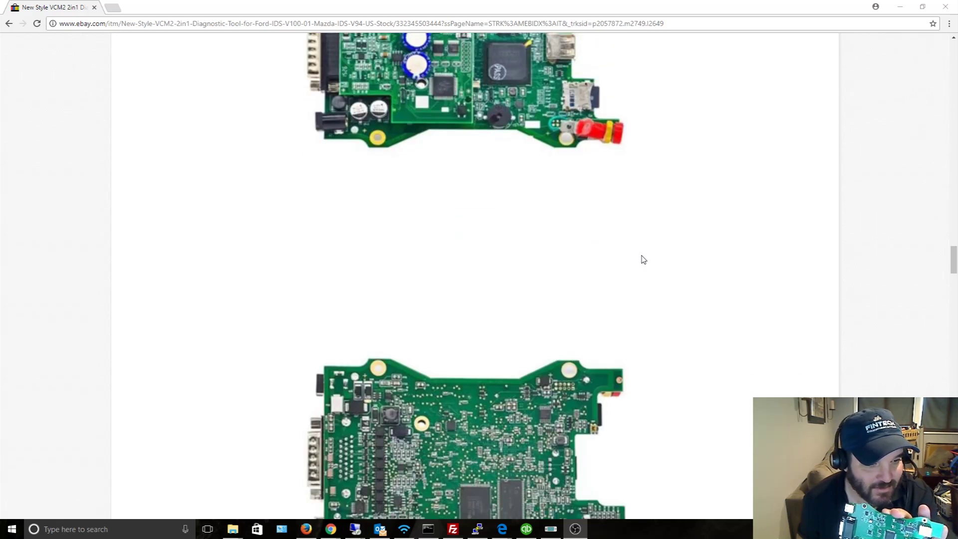
scroll(644, 260, down, 2)
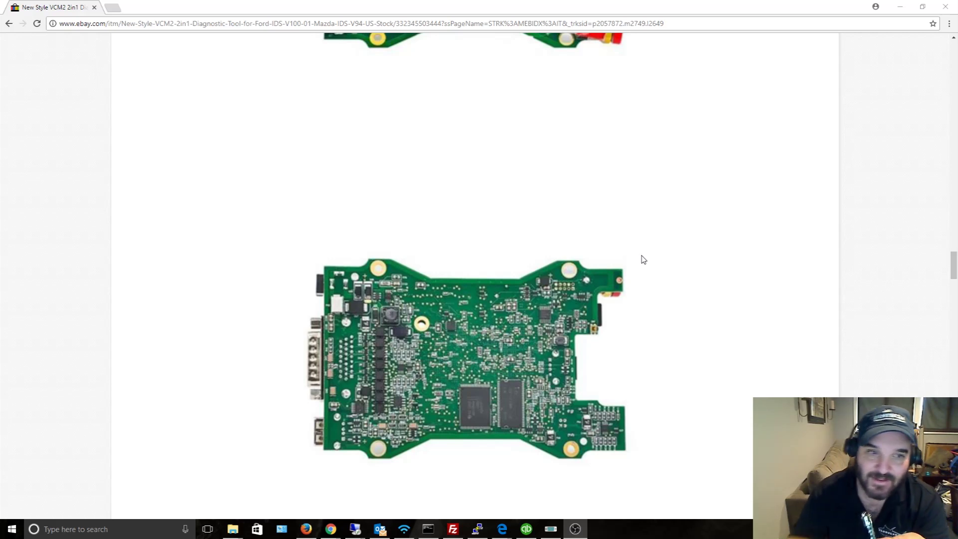
scroll(721, 276, down, 1)
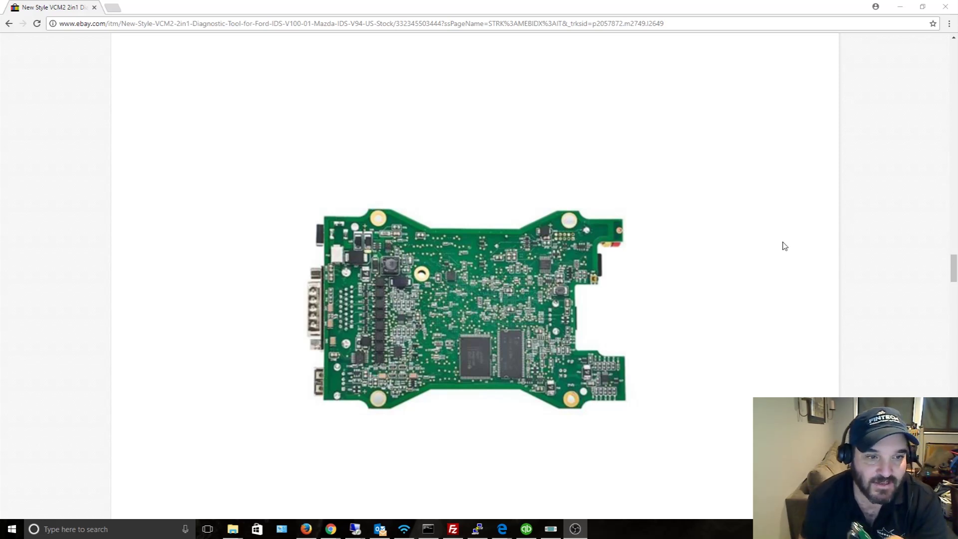
Look through the remaining device, case and cable photos down to the Payment section, and return to the circuit board photos.
scroll(806, 272, down, 2)
scroll(739, 263, down, 13)
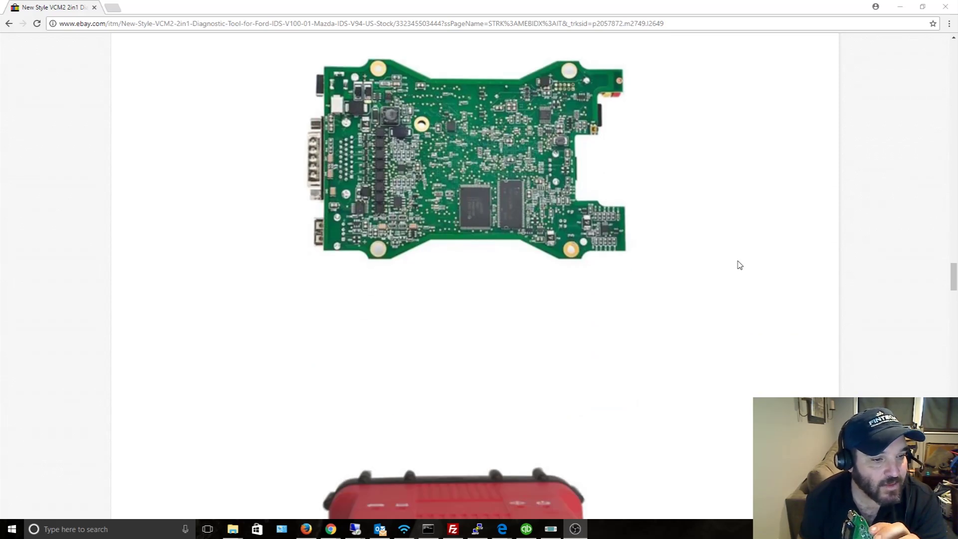
scroll(739, 265, down, 15)
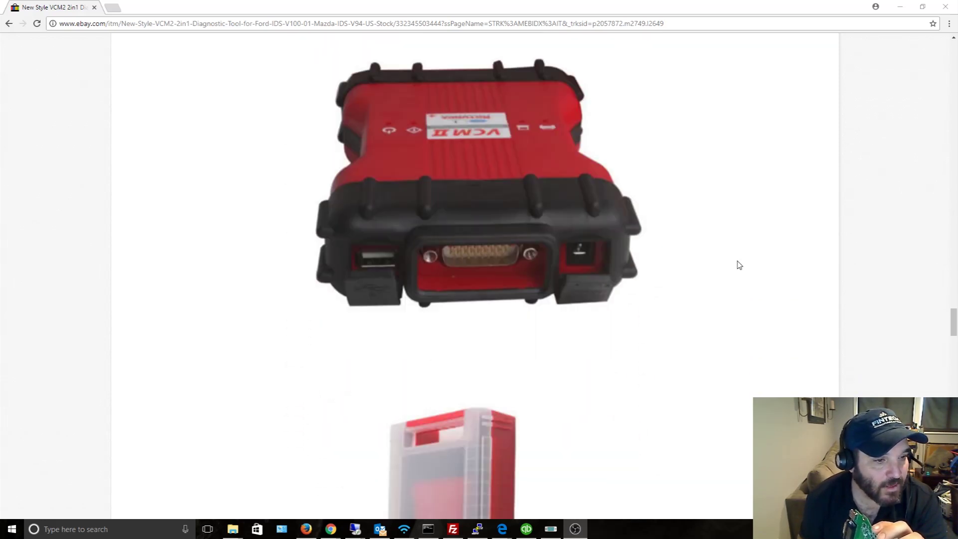
scroll(740, 265, down, 15)
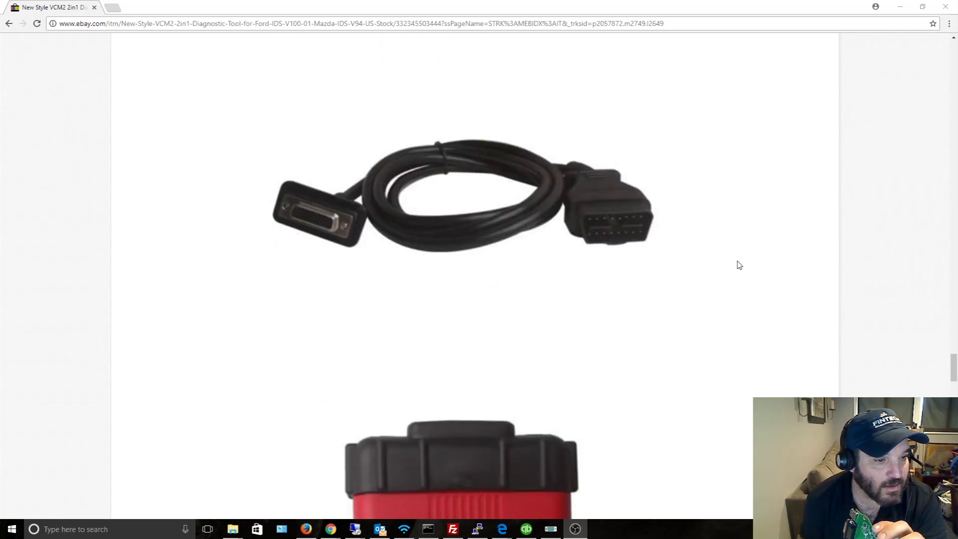
scroll(740, 265, down, 8)
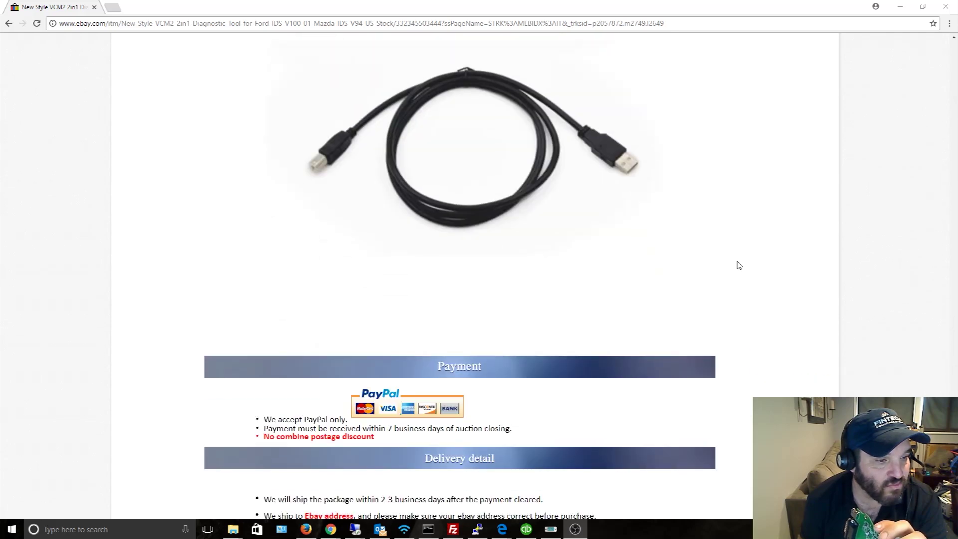
scroll(740, 265, up, 15)
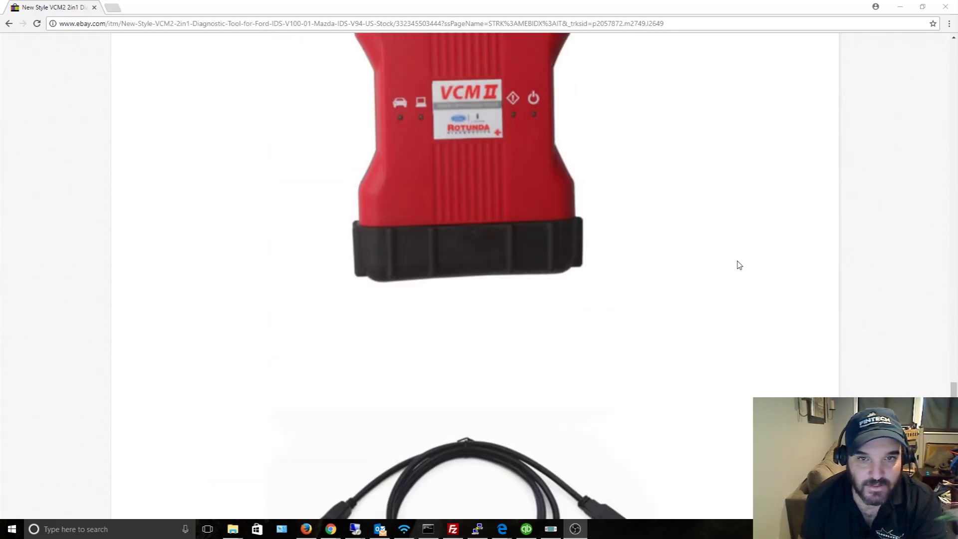
scroll(739, 265, up, 4)
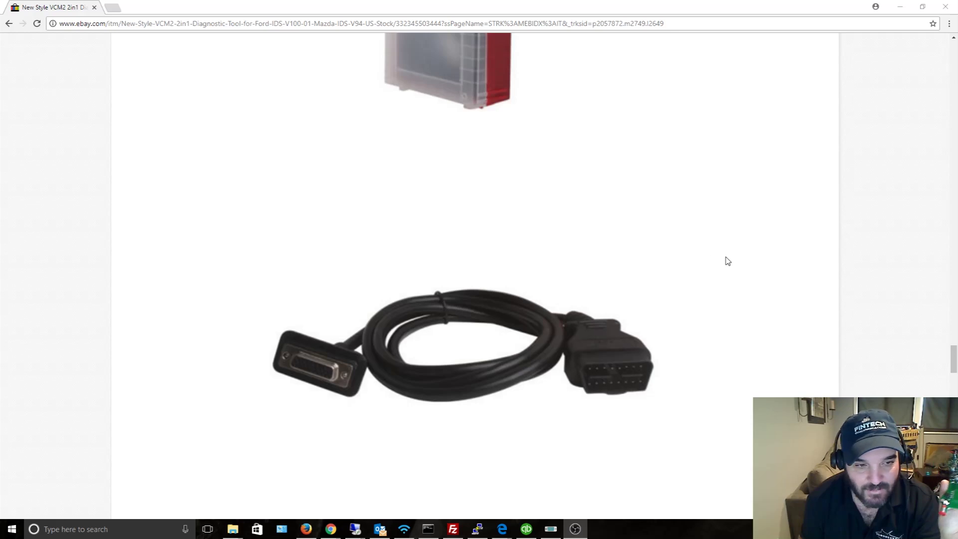
scroll(726, 261, up, 4)
scroll(728, 261, up, 10)
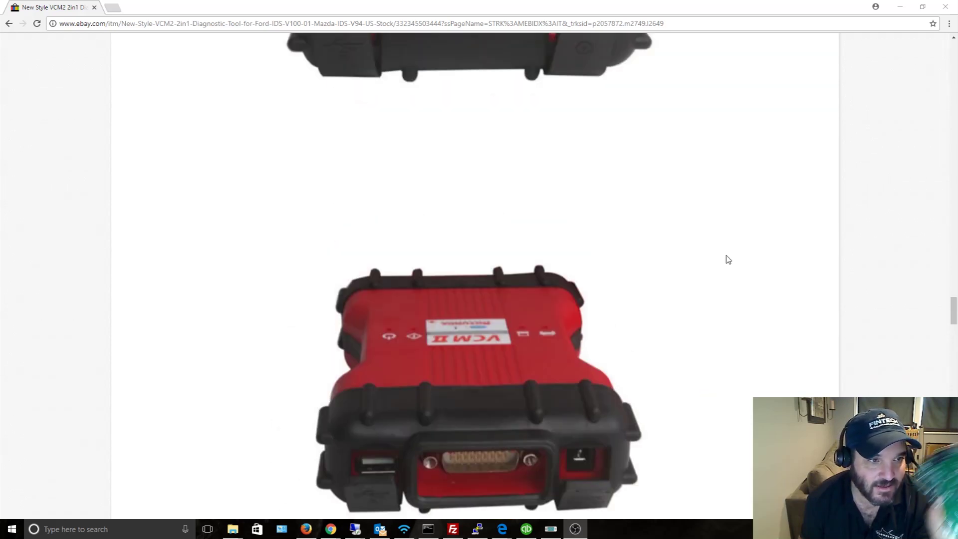
scroll(729, 259, up, 9)
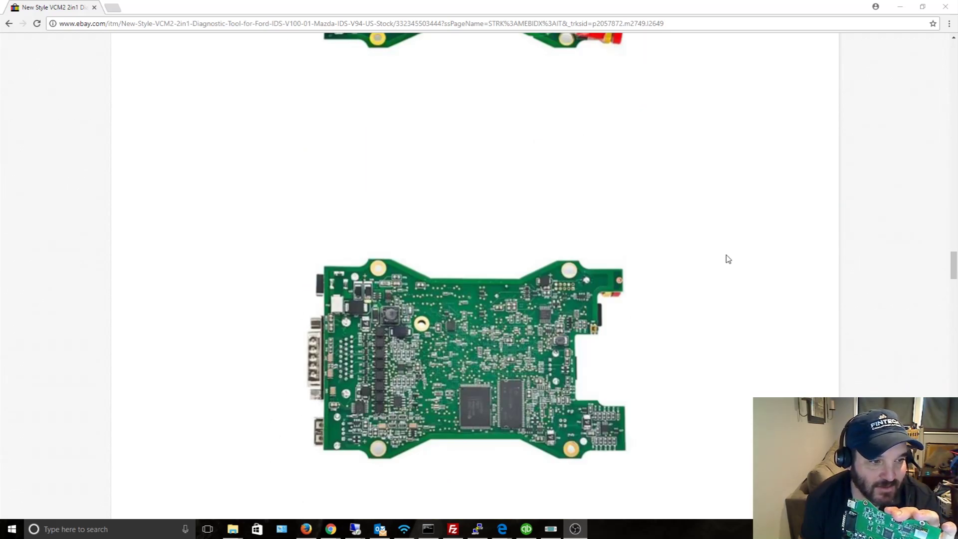
scroll(728, 259, up, 5)
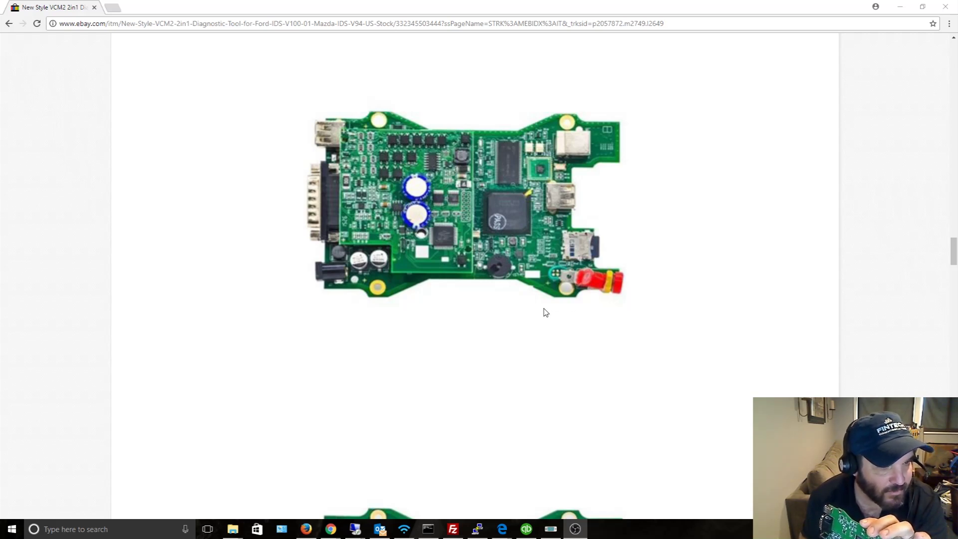
Compare the listing's photos of the circuit board's two sides and the VCM II's front and back housing.
scroll(546, 312, down, 8)
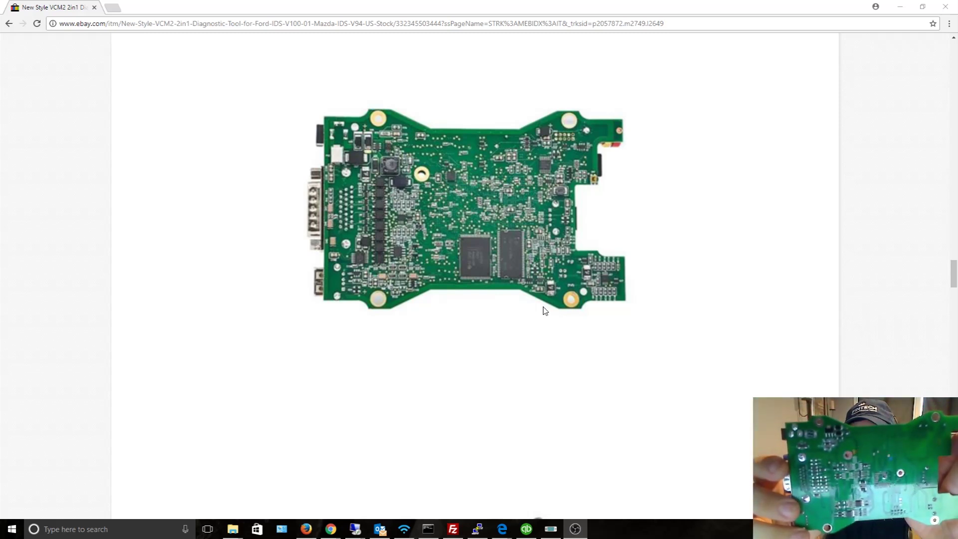
scroll(545, 310, up, 8)
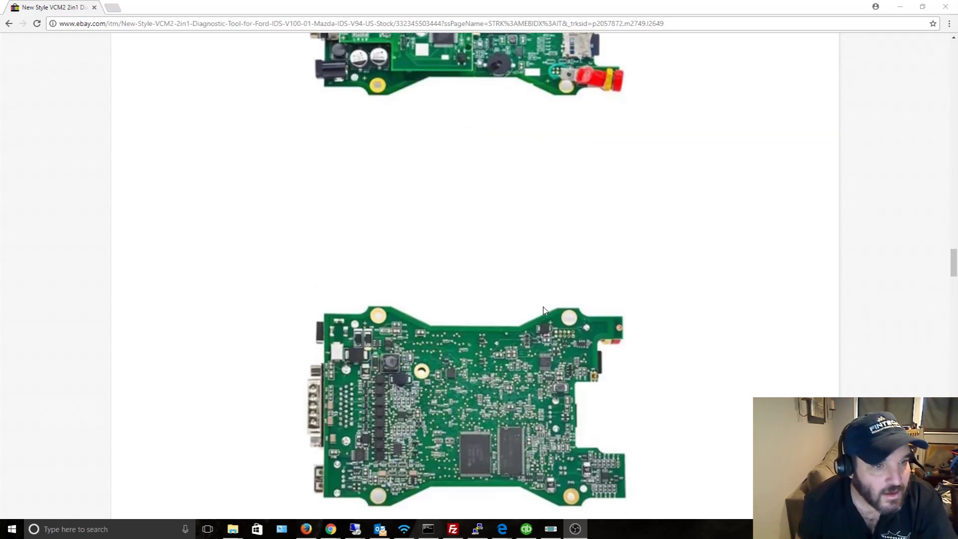
scroll(609, 314, up, 4)
scroll(698, 356, up, 4)
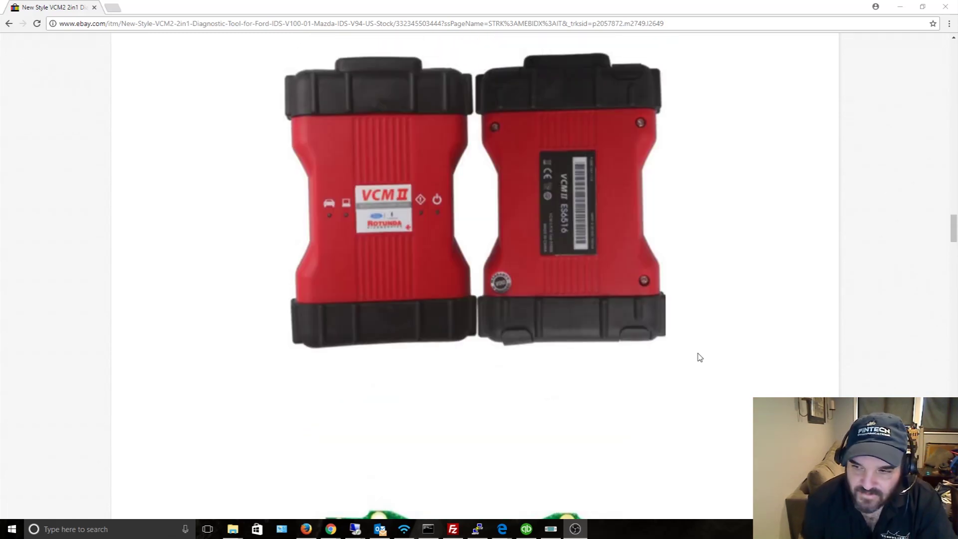
scroll(736, 375, up, 1)
scroll(735, 371, down, 7)
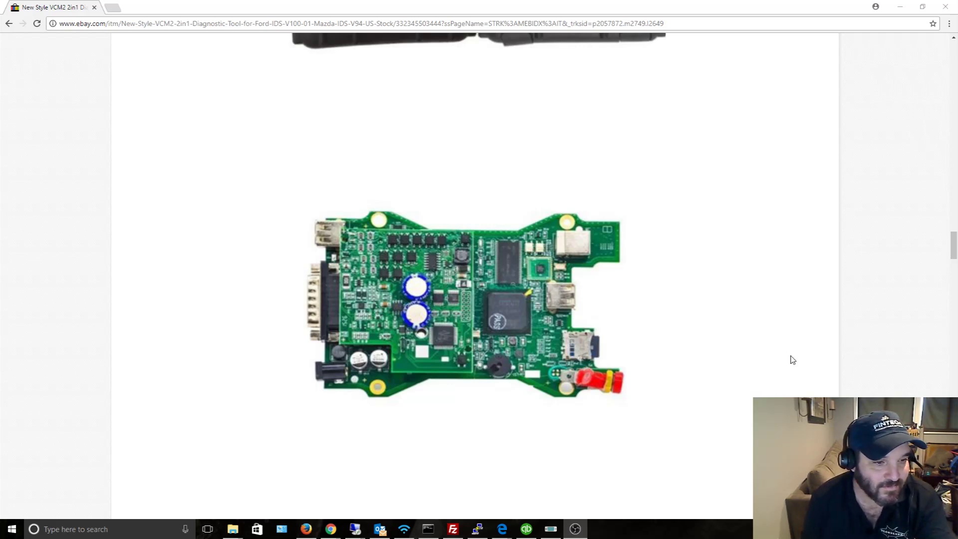
scroll(792, 359, down, 2)
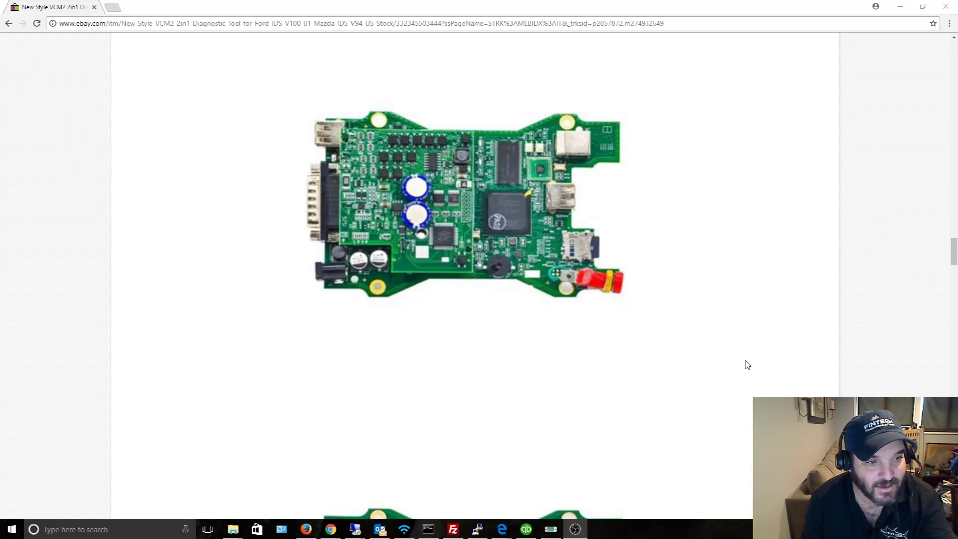
scroll(699, 365, up, 3)
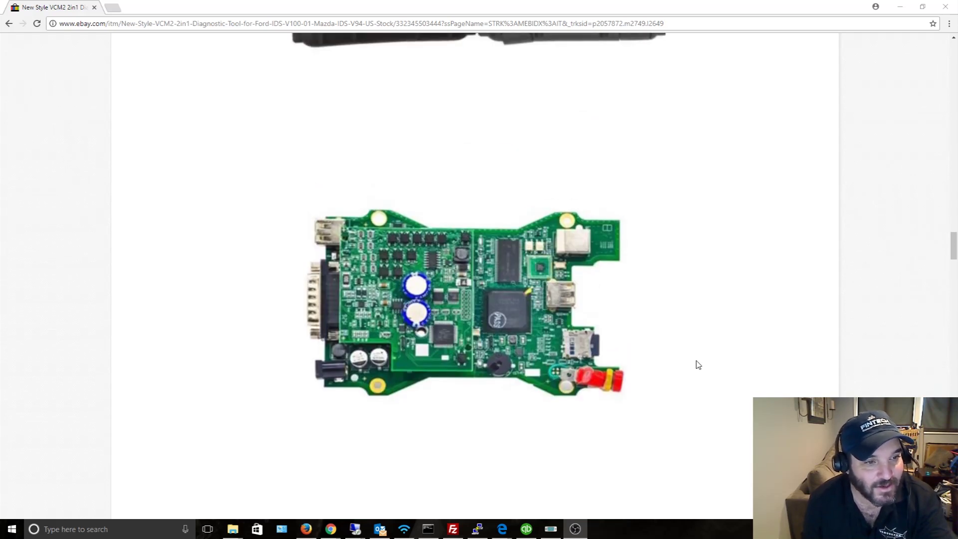
scroll(698, 362, down, 2)
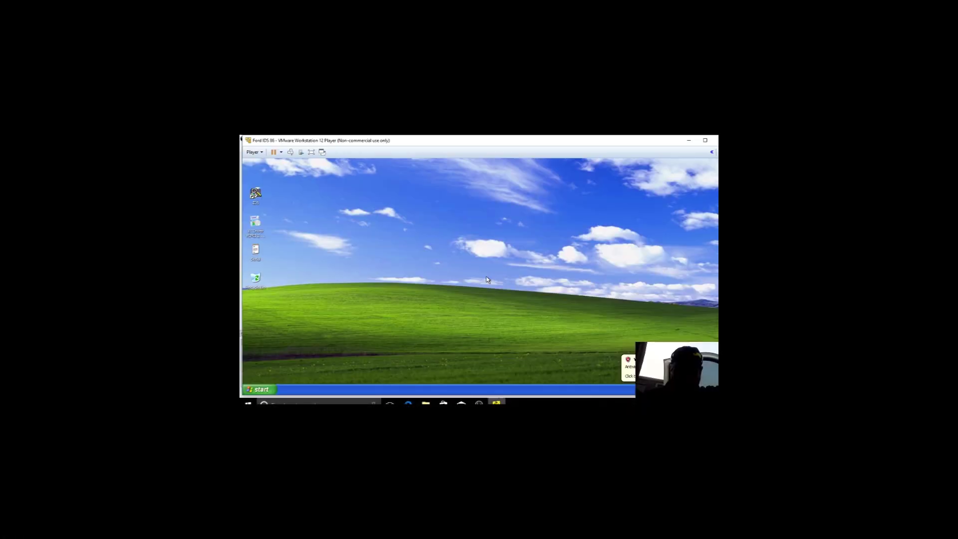
In the Ford IDS Windows XP guest in VMware Player, open VCI Manager (Ford-VCM-II), check the VCM II connection and close it.
key(alt+Tab)
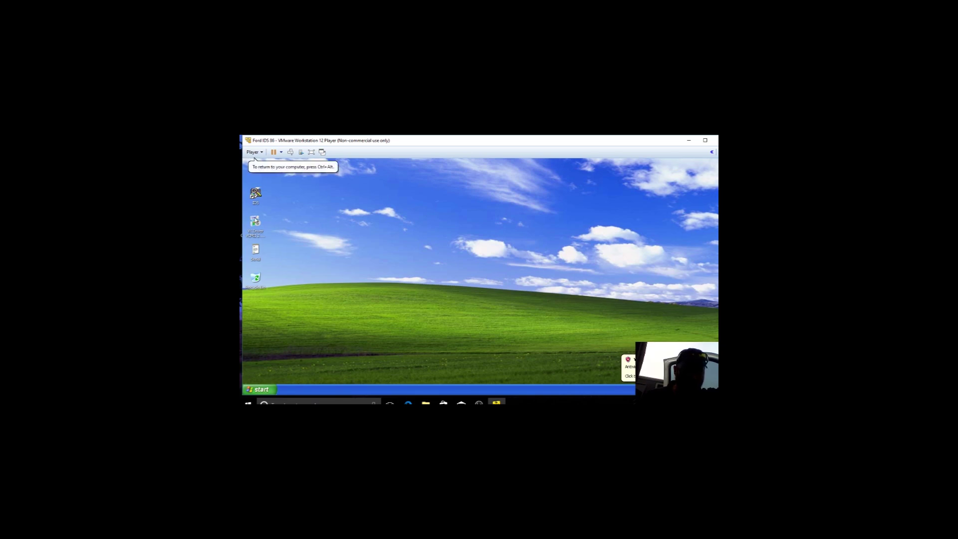
click(262, 389)
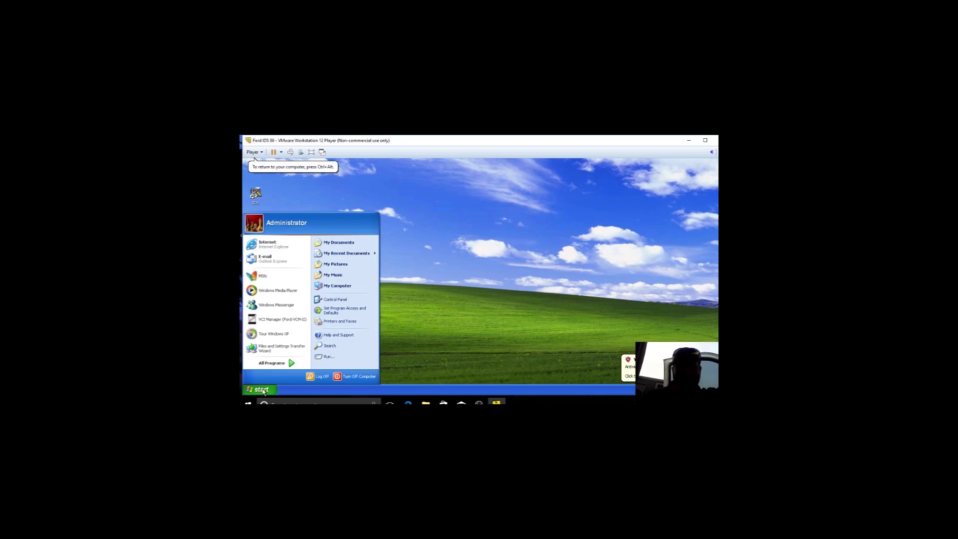
click(303, 322)
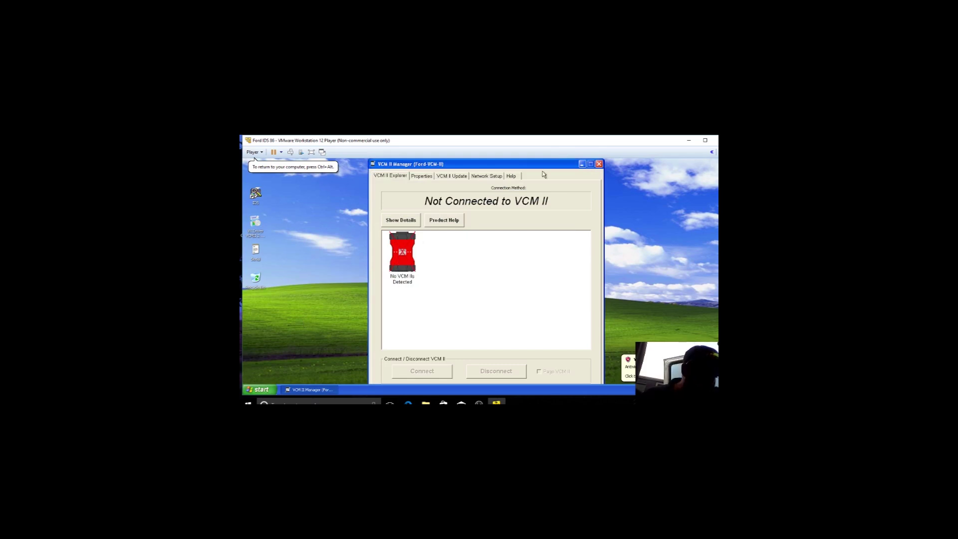
click(599, 165)
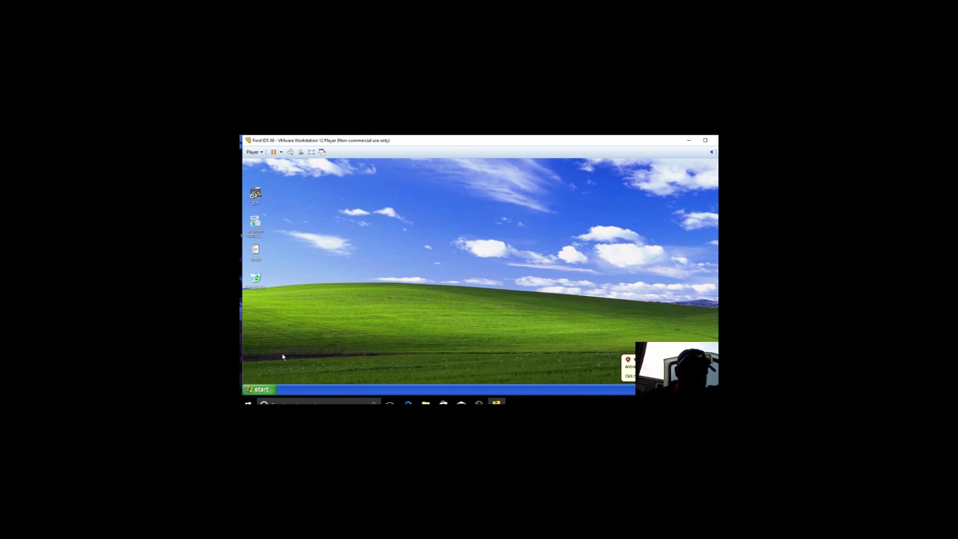
Open VCM II Manager (Ford-VCM-II) in the Windows XP guest, check the VCM II connection status, and close it.
click(263, 389)
click(285, 290)
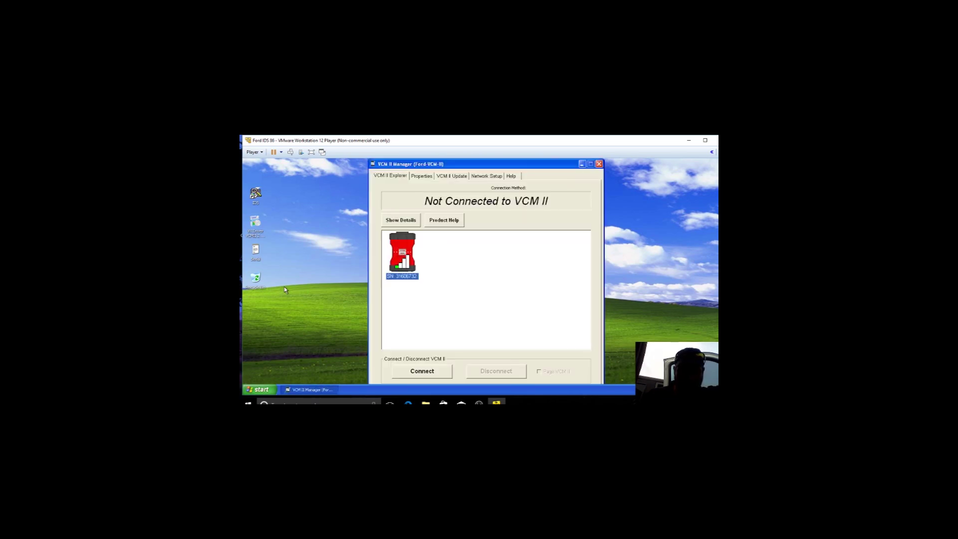
click(599, 165)
Launch Ford IDS in the Windows XP guest and start a new vehicle session with the All other option.
click(256, 196)
double_click(256, 196)
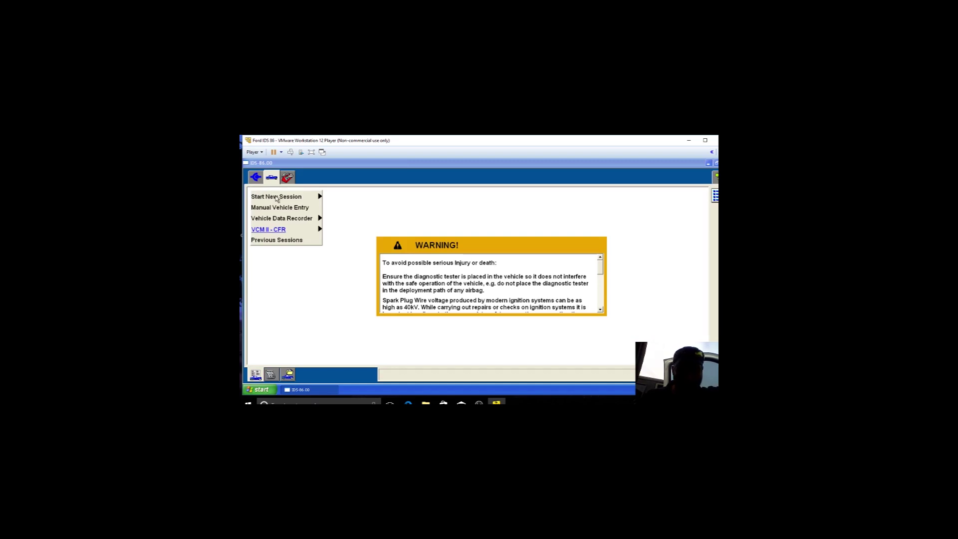
click(278, 198)
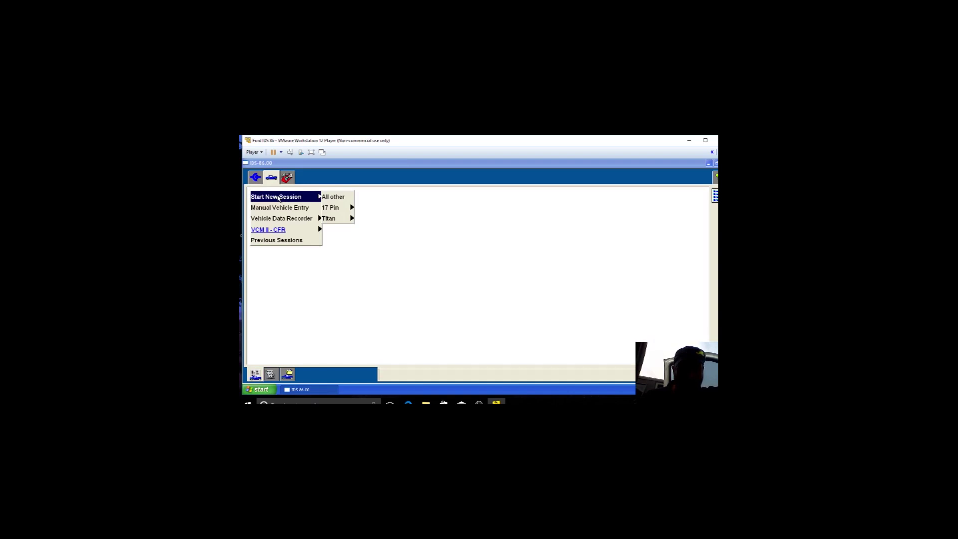
click(330, 199)
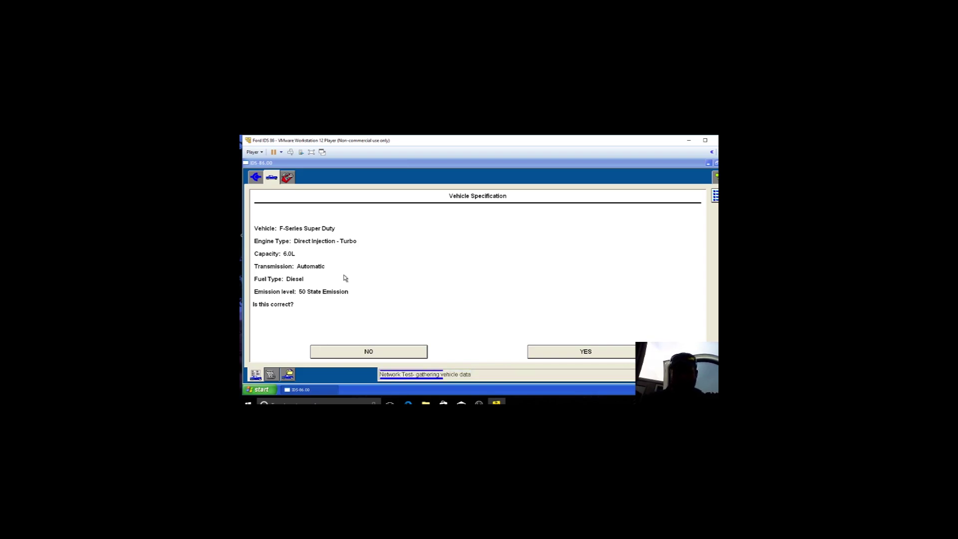
Return to the IDS session after briefly switching away from the virtual machine, and acknowledge the error on the Vehicle Specification page.
click(479, 404)
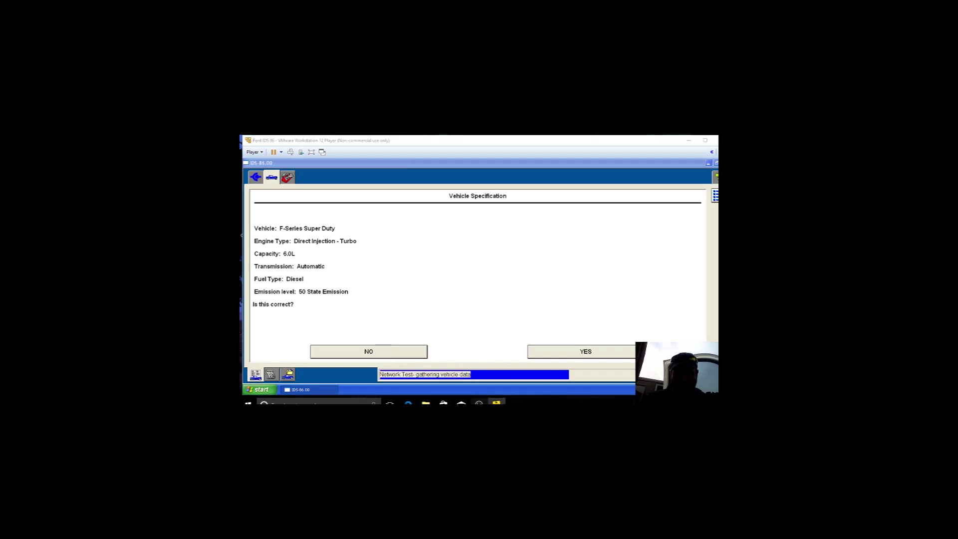
key(alt+Tab)
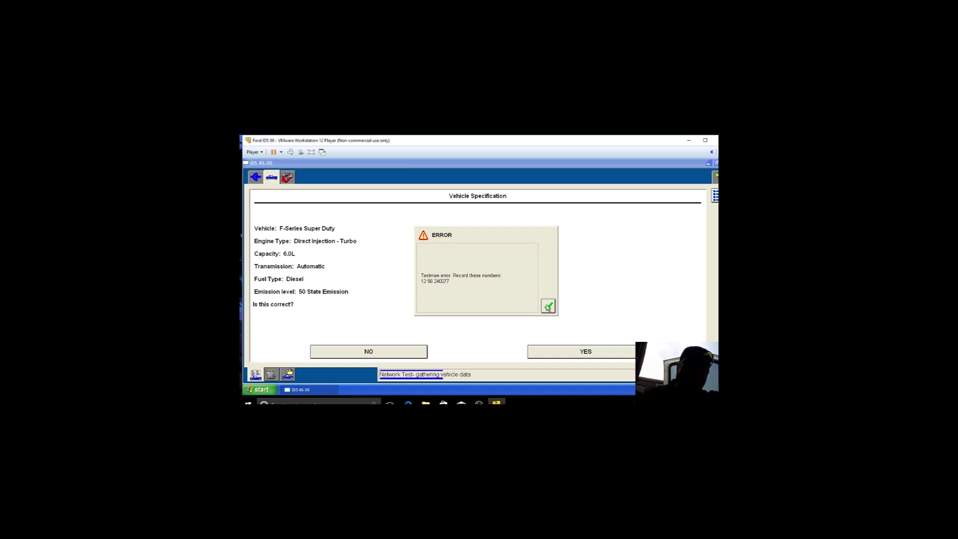
click(548, 306)
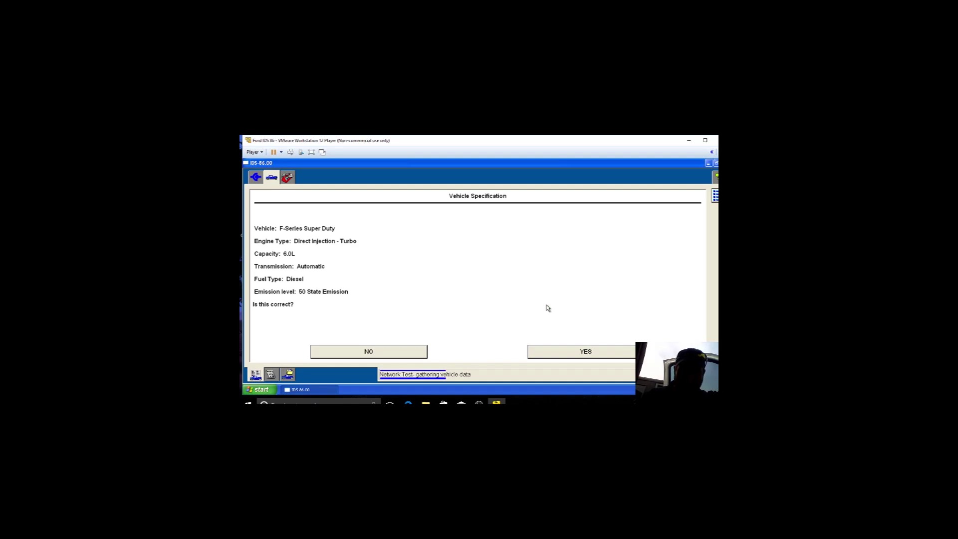